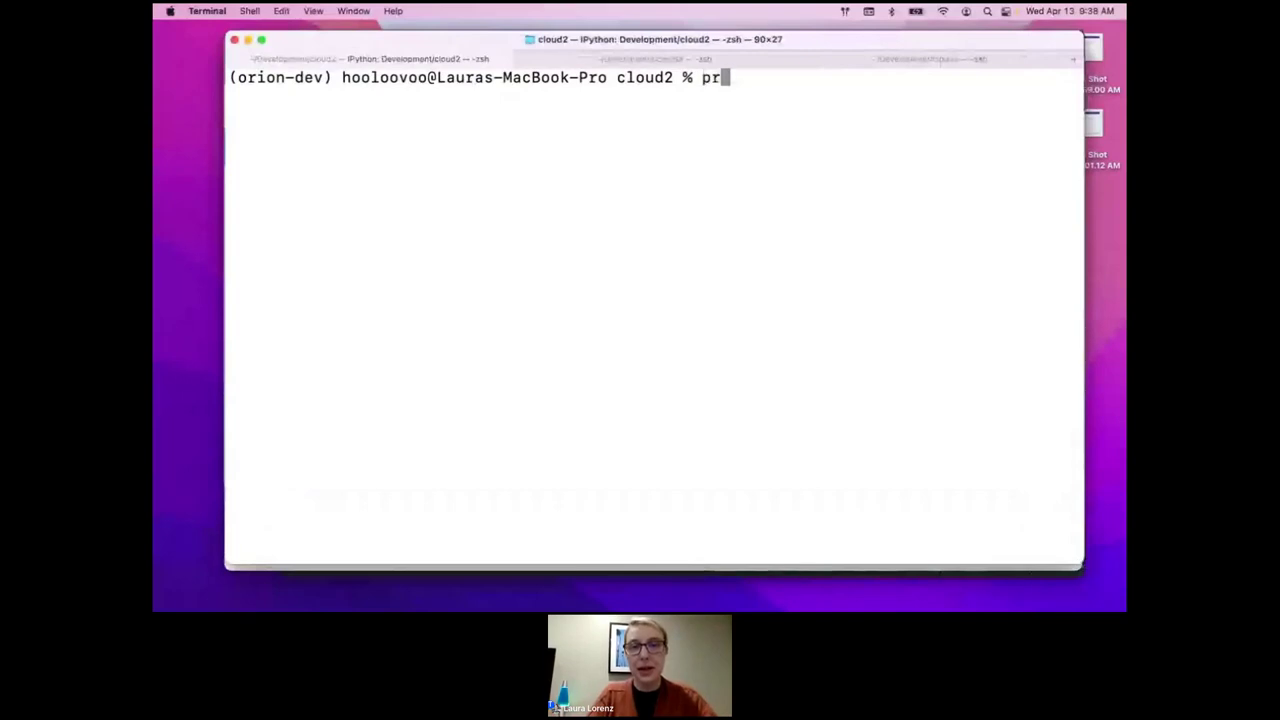
Check the installed Prefect version by running prefect --version
key("BackSpace")
key("BackSpace")
key("BackSpace")
type("efect --version")
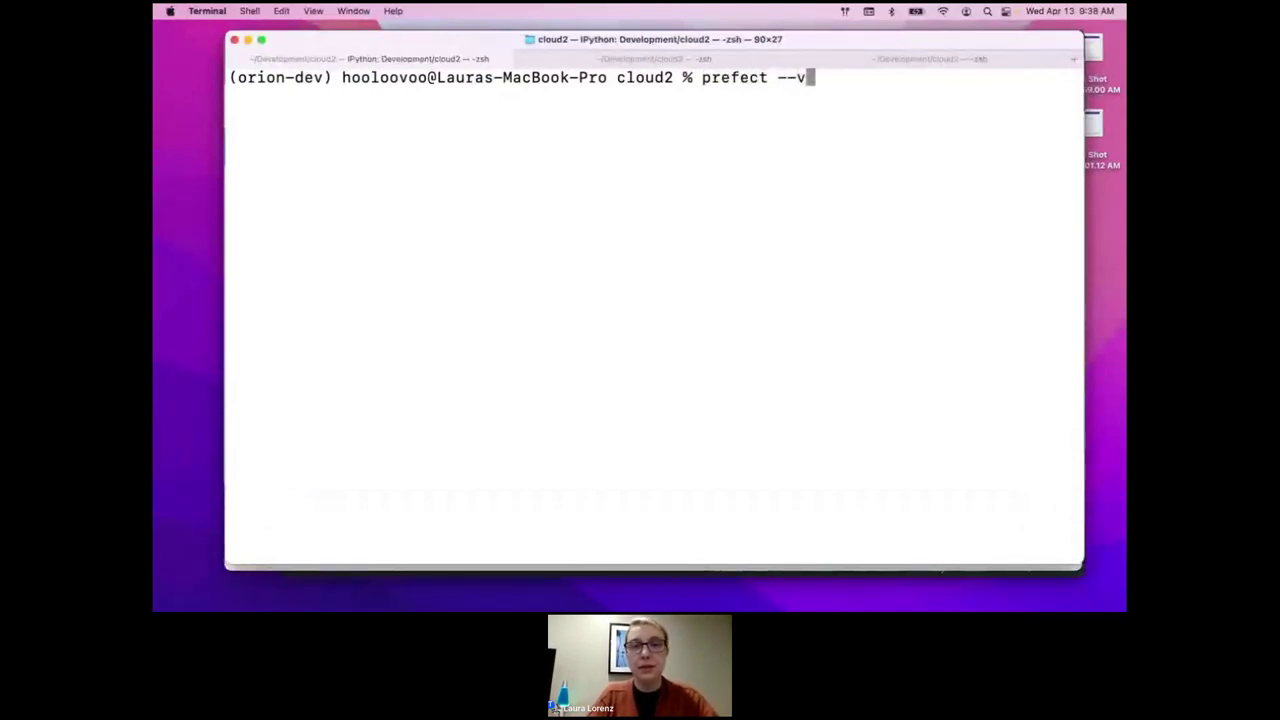
key("Return")
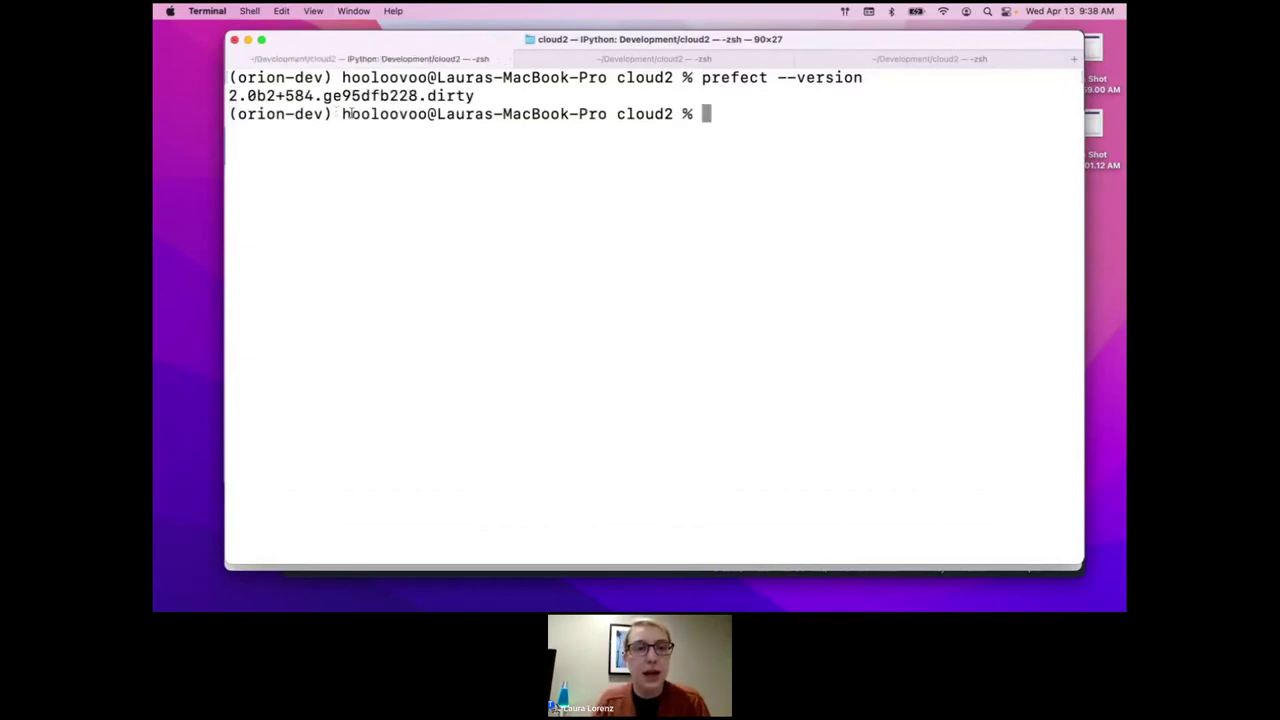
Examine the version string in the command output and the active environment name at the start of the prompt
left_click_drag(484, 95, 228, 95)
left_click(411, 116)
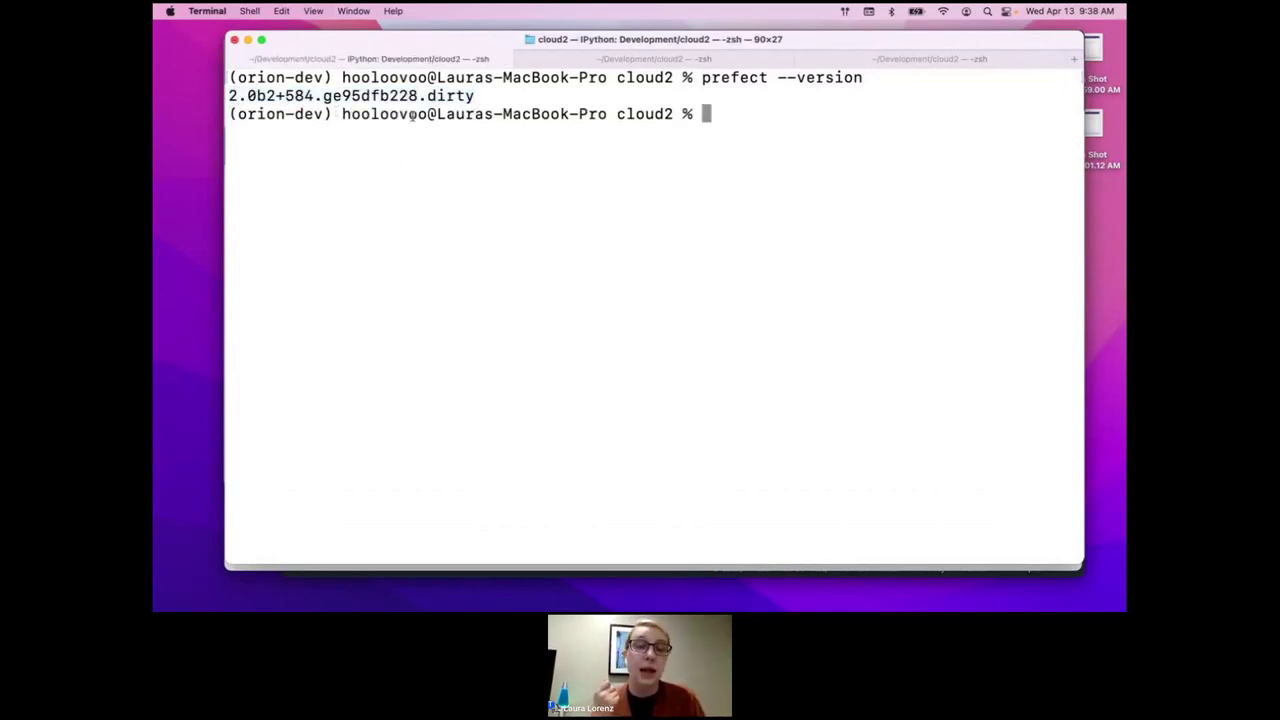
left_click_drag(488, 97, 248, 95)
left_click(477, 100)
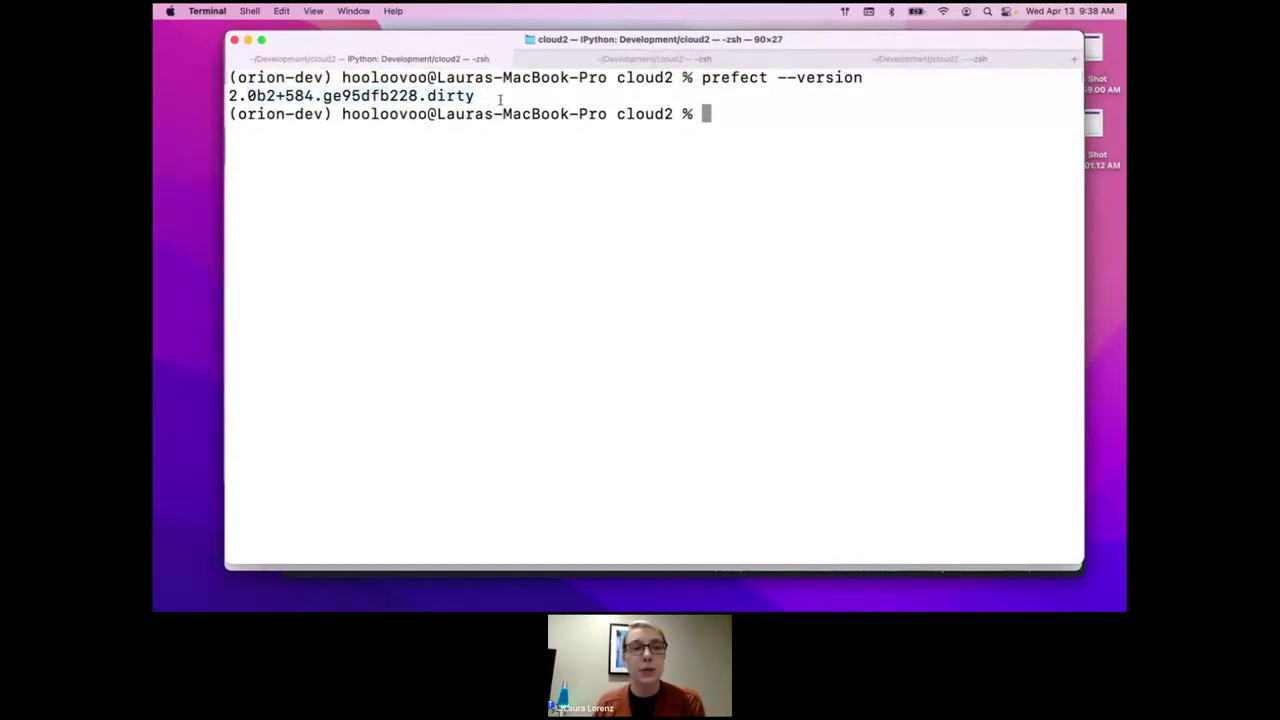
left_click_drag(500, 99, 250, 96)
left_click(432, 150)
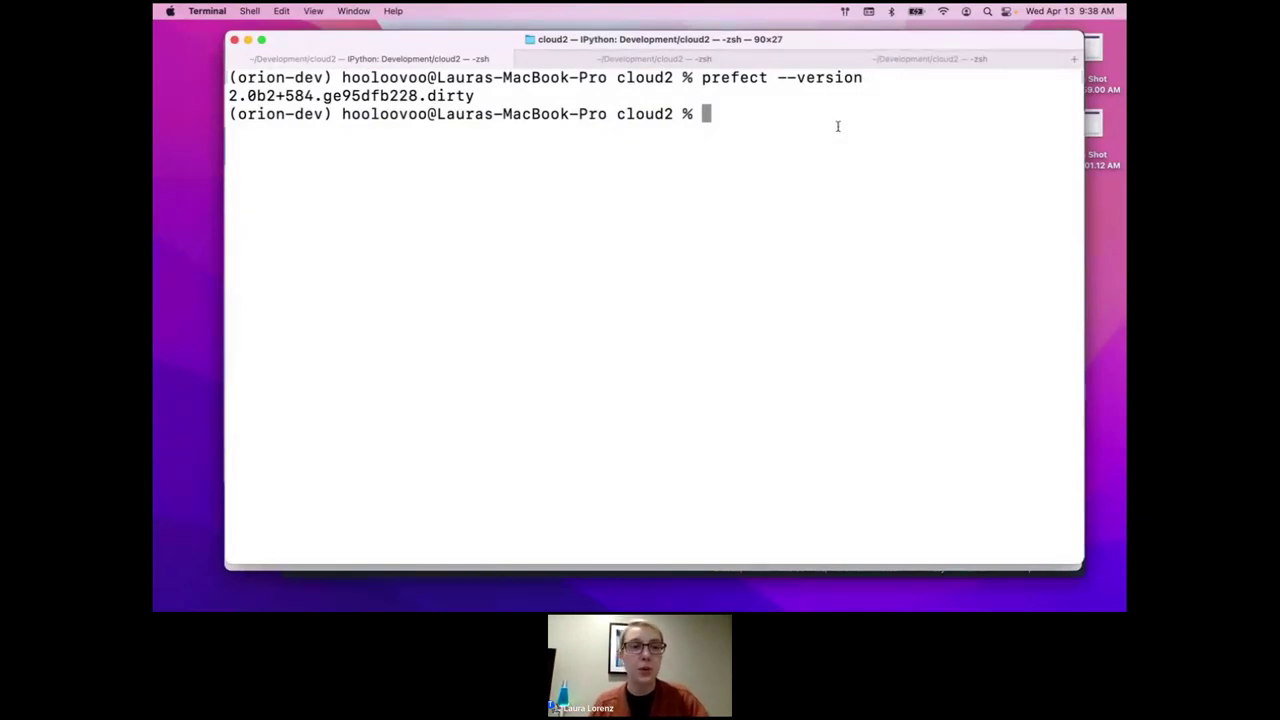
left_click_drag(334, 77, 215, 73)
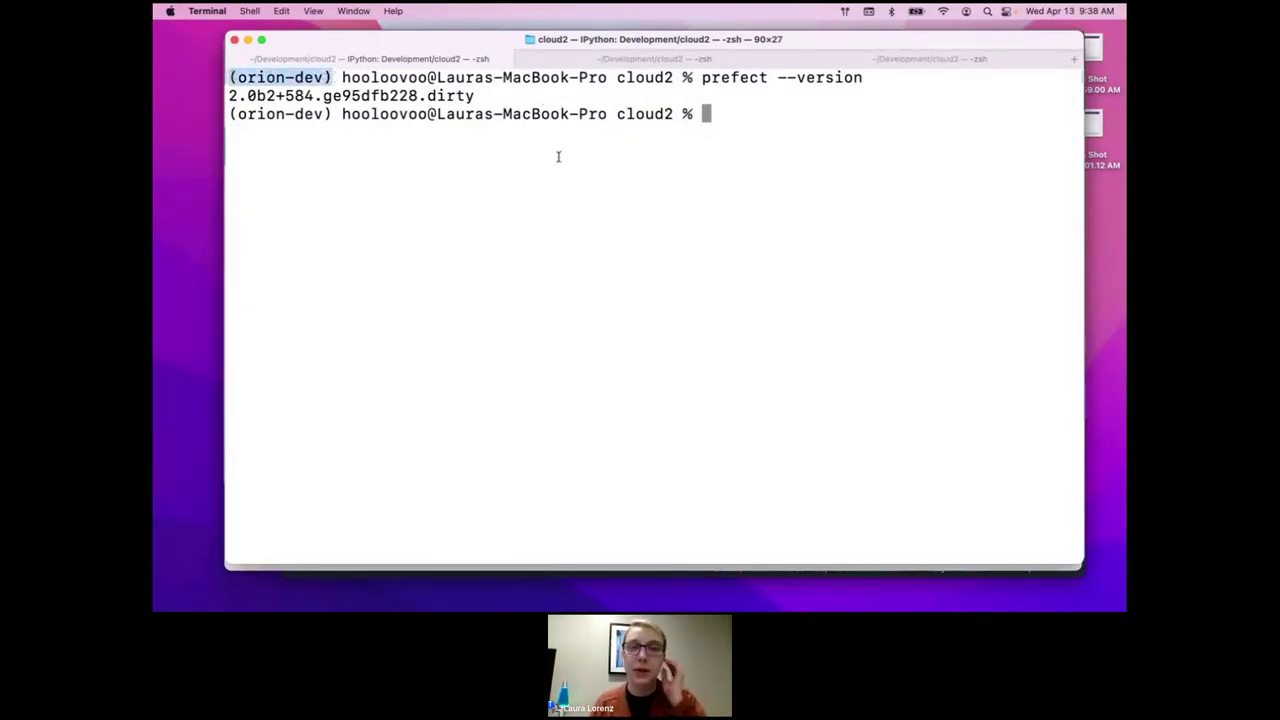
left_click(769, 136)
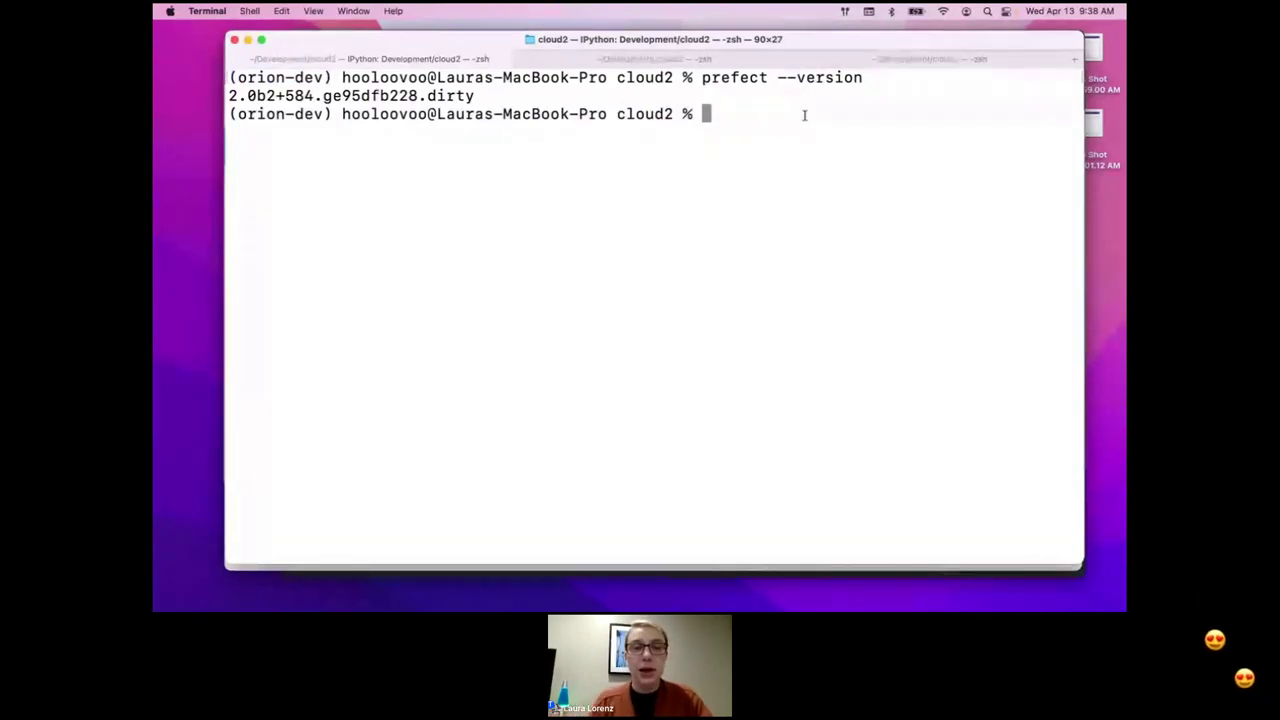
Switch to Chrome, view the Prefect Cloud workspaces list and open the cloud2-0yall workspace
key("super+Tab")
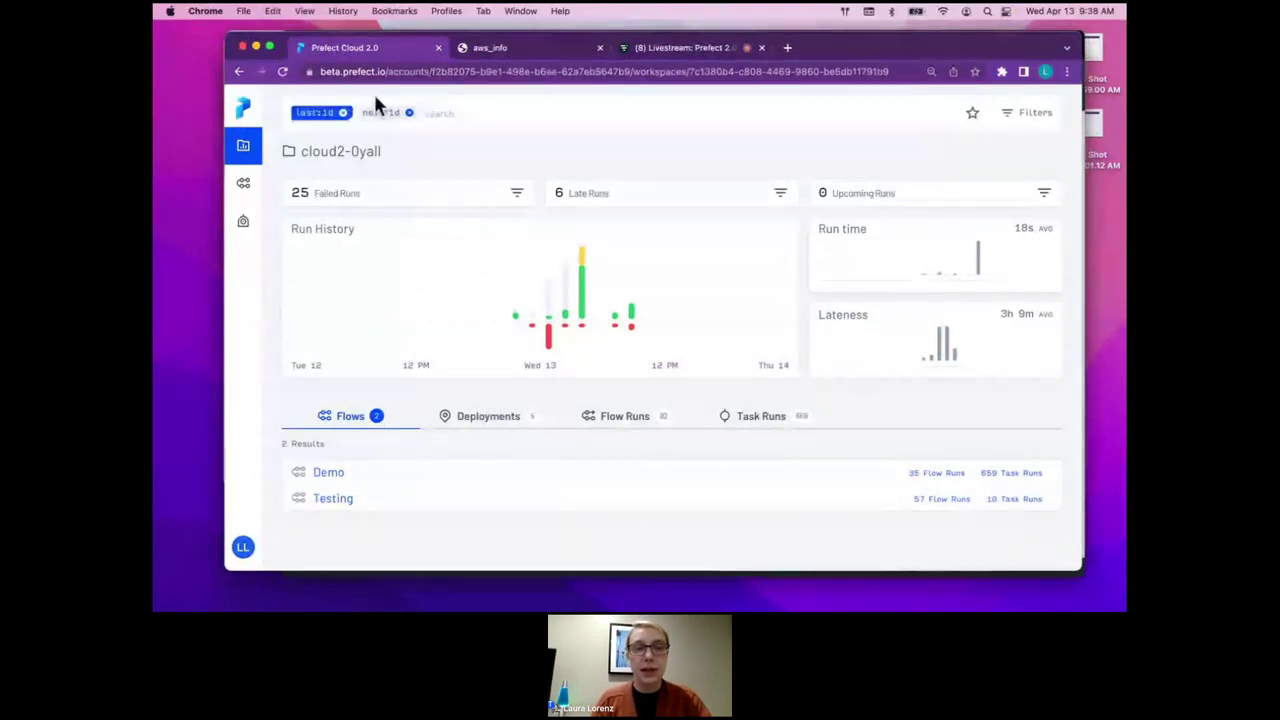
left_click(250, 100)
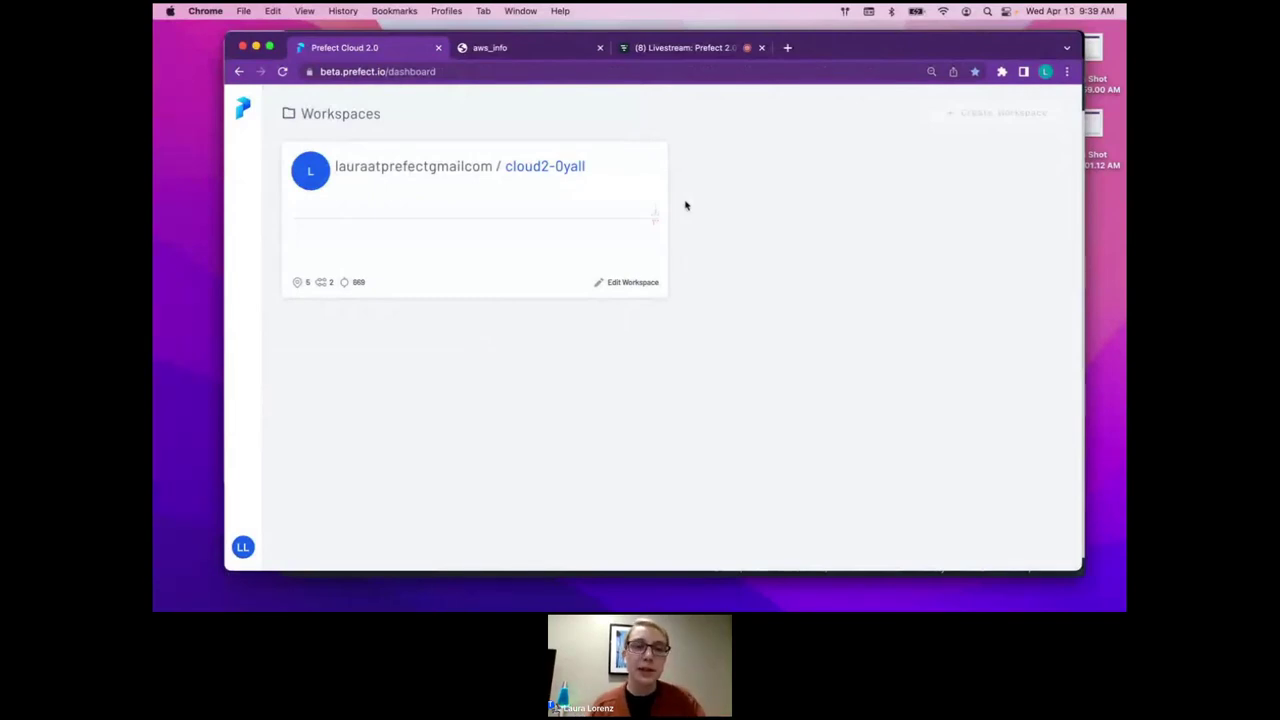
left_click(544, 170)
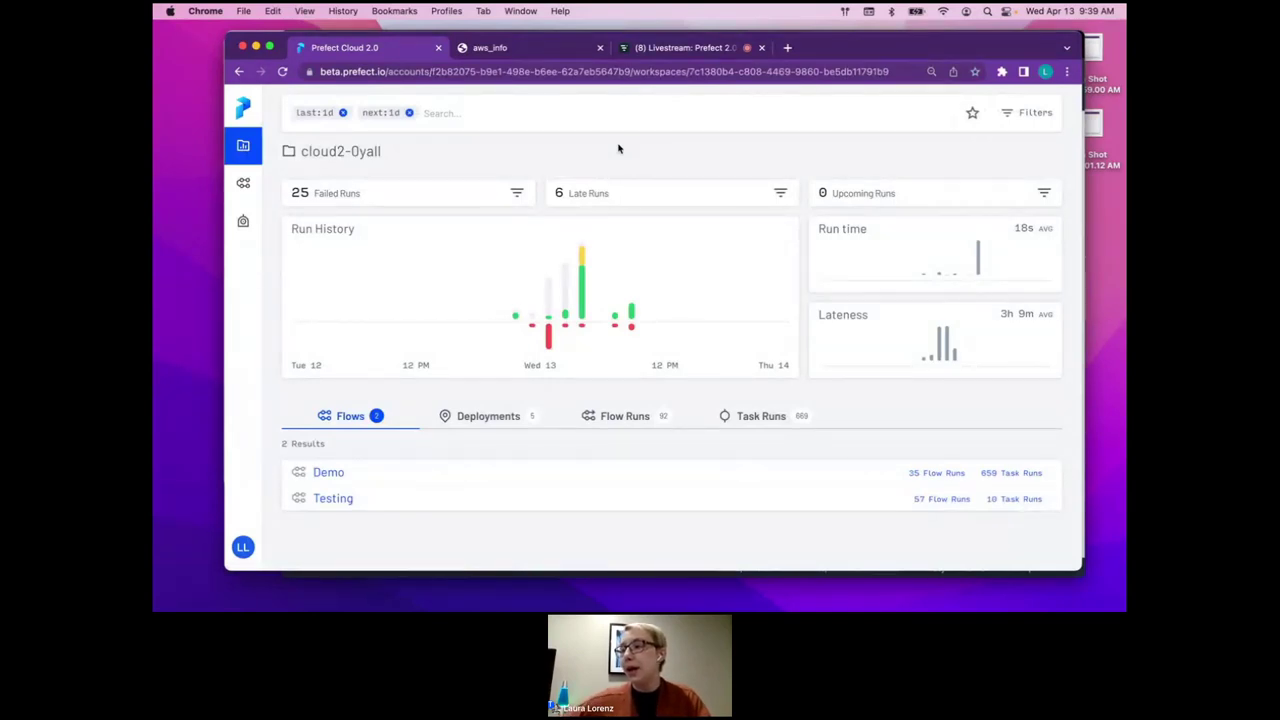
key("super+Tab")
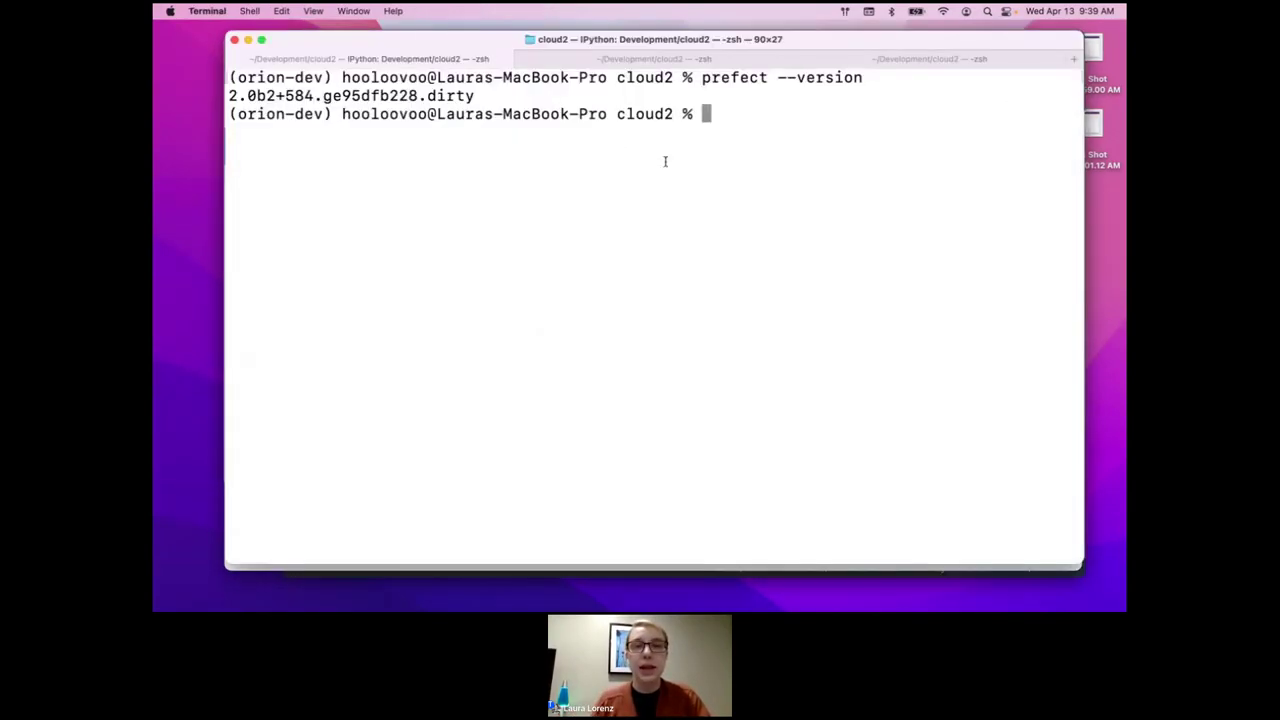
mouse_move(612, 47)
left_mouse_down()
mouse_move(626, 63)
mouse_move(609, 51)
mouse_move(614, 34)
mouse_move(608, 77)
mouse_move(634, 30)
mouse_move(617, 38)
left_mouse_up()
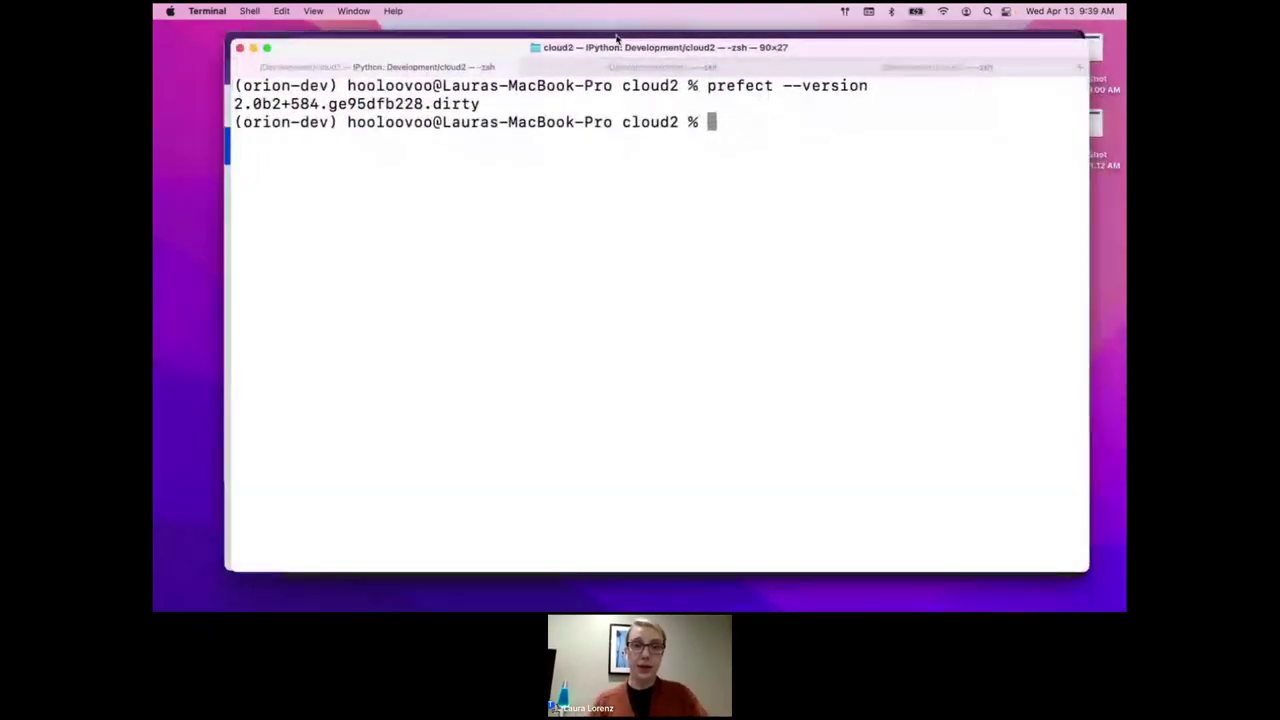
key("super+Tab")
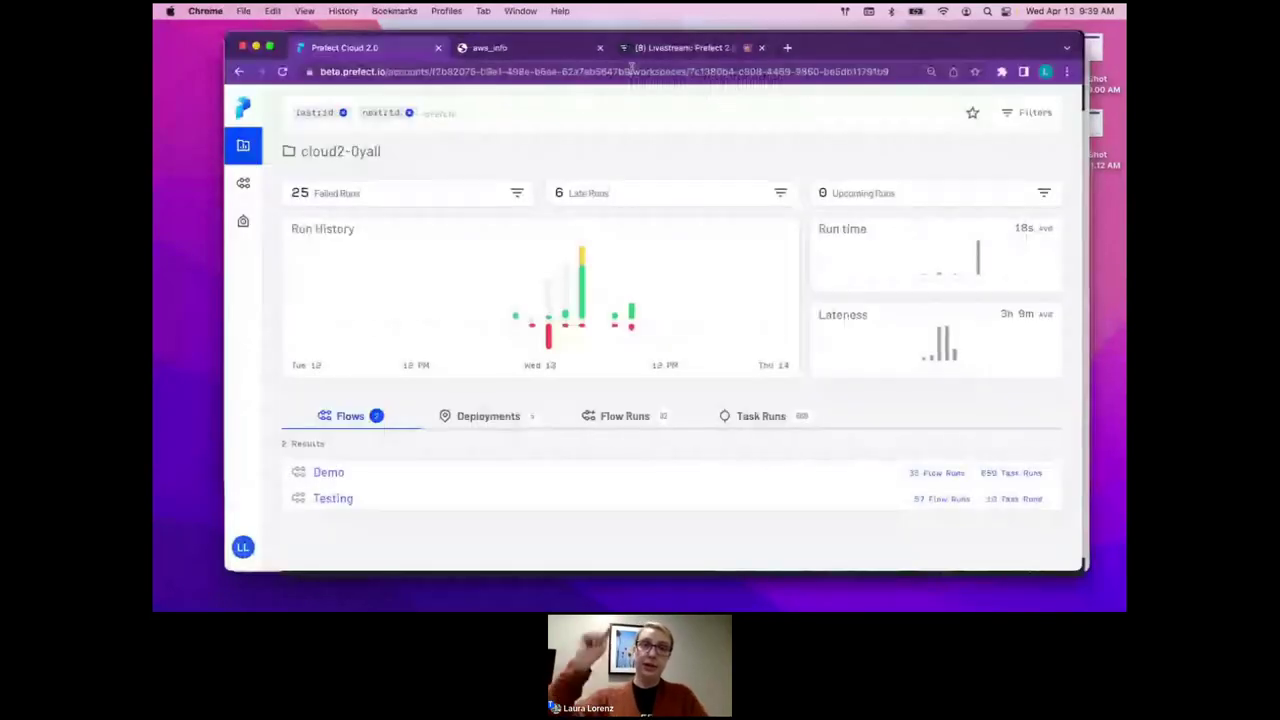
key("super+Tab")
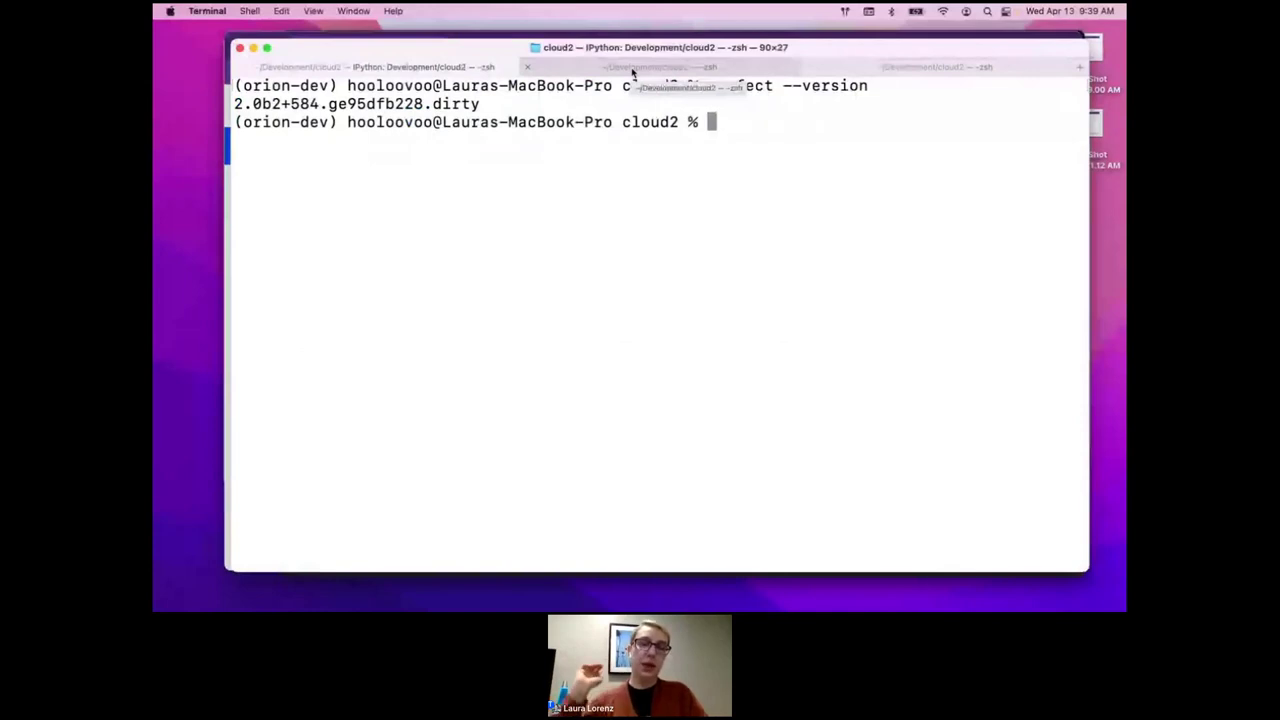
key("super+Tab")
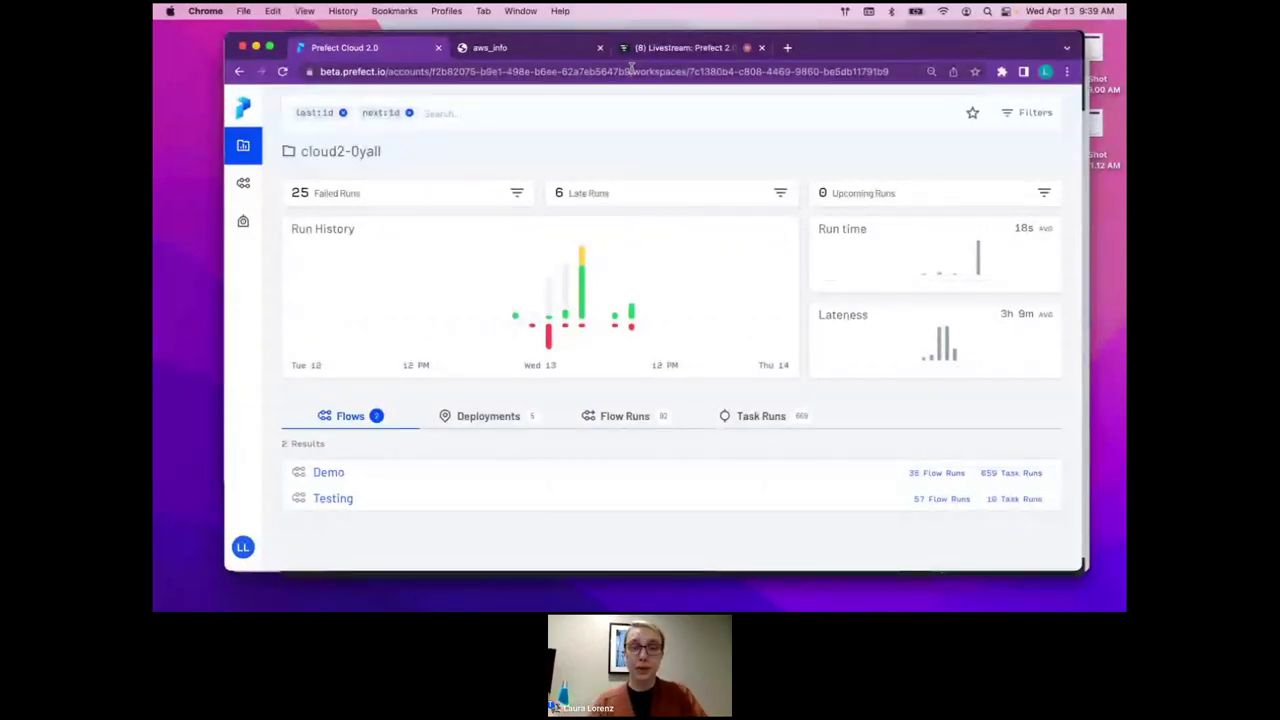
key("super+Tab")
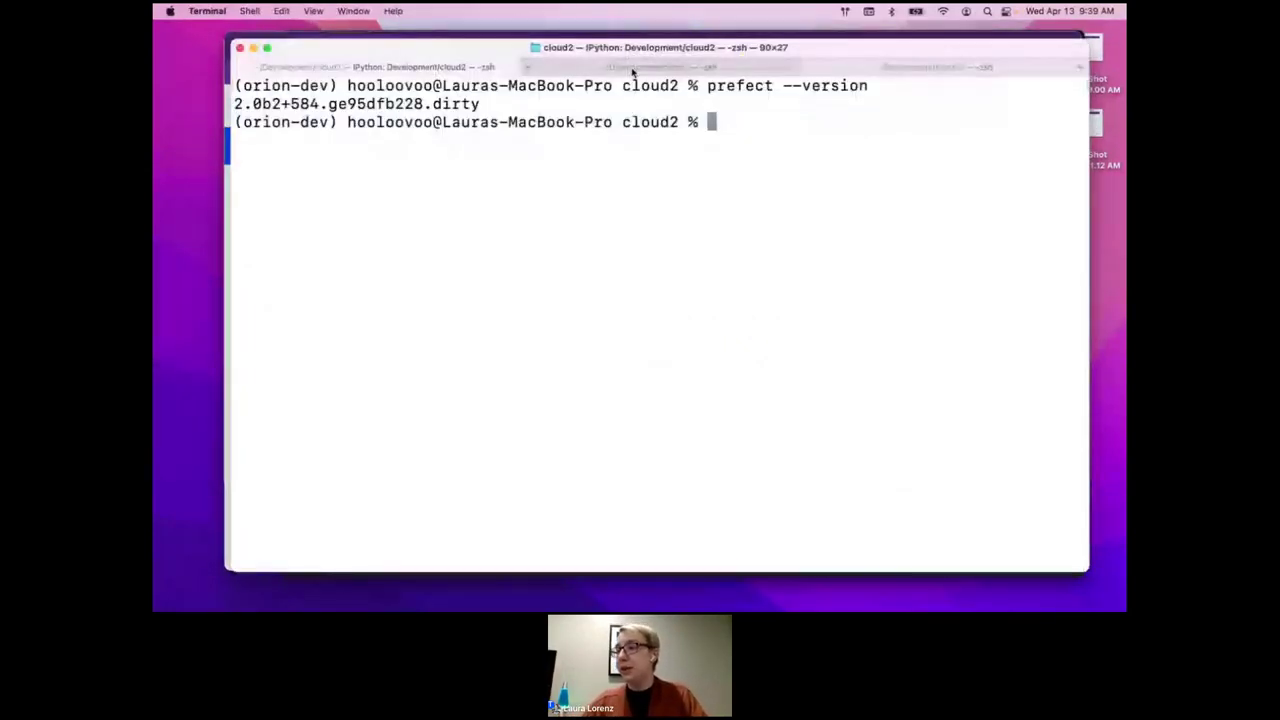
Switch to Chrome and open the API keys page in the account's profile settings
key("super+Tab")
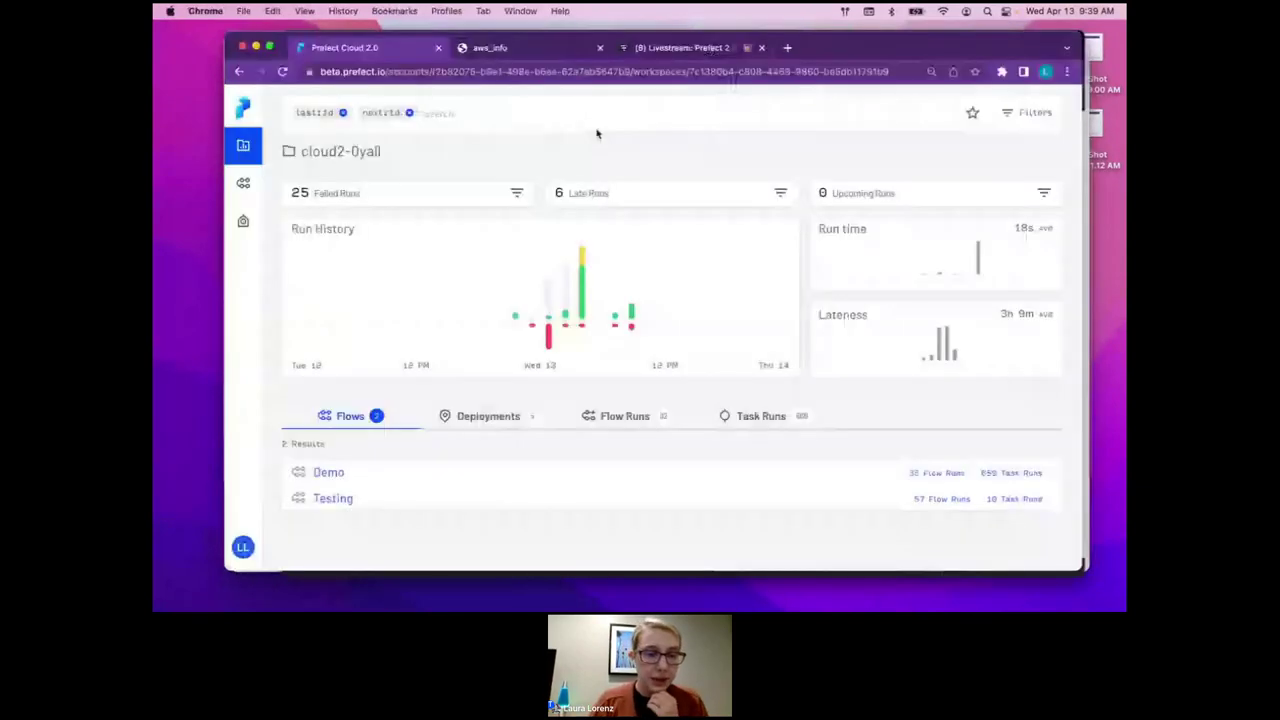
left_click(243, 548)
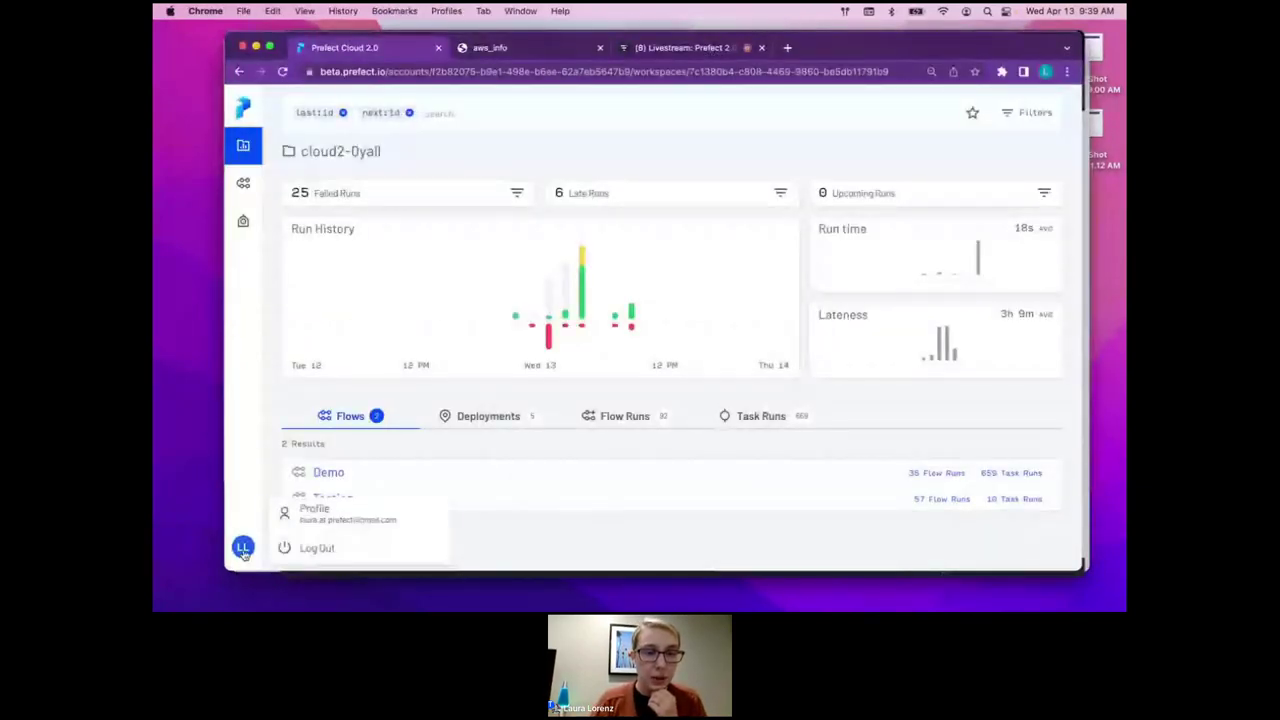
left_click(314, 512)
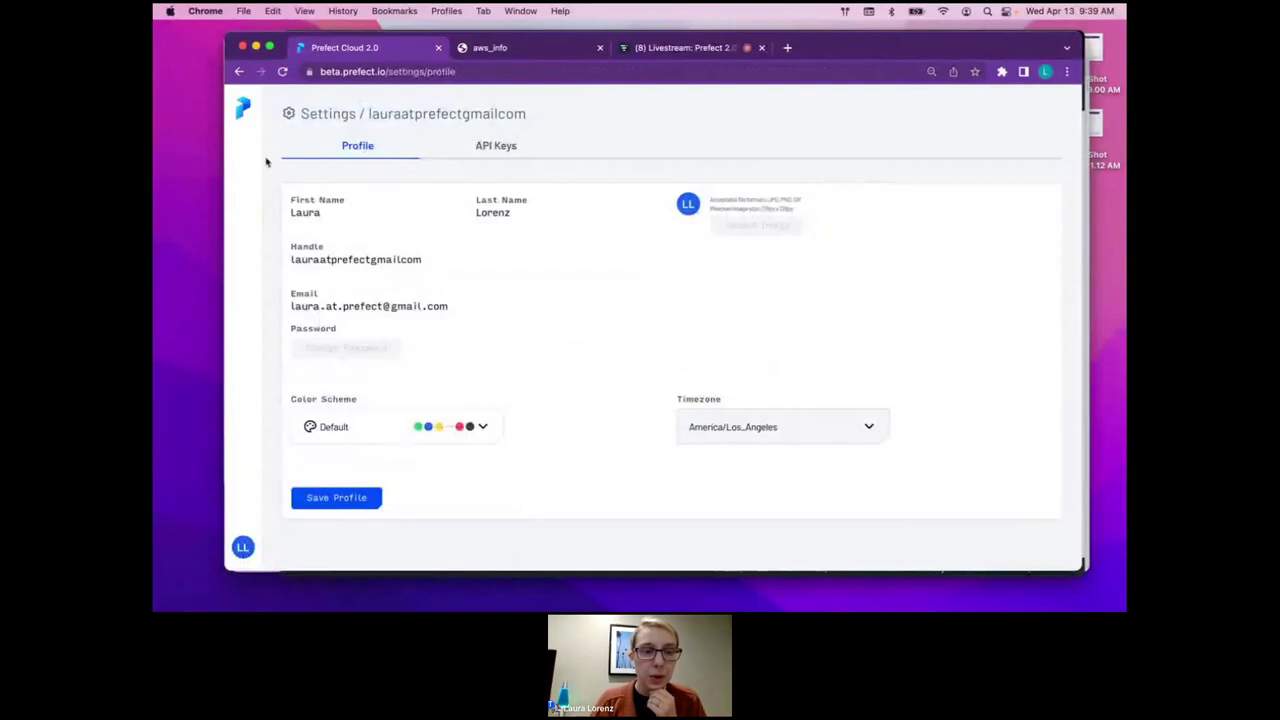
left_click(497, 148)
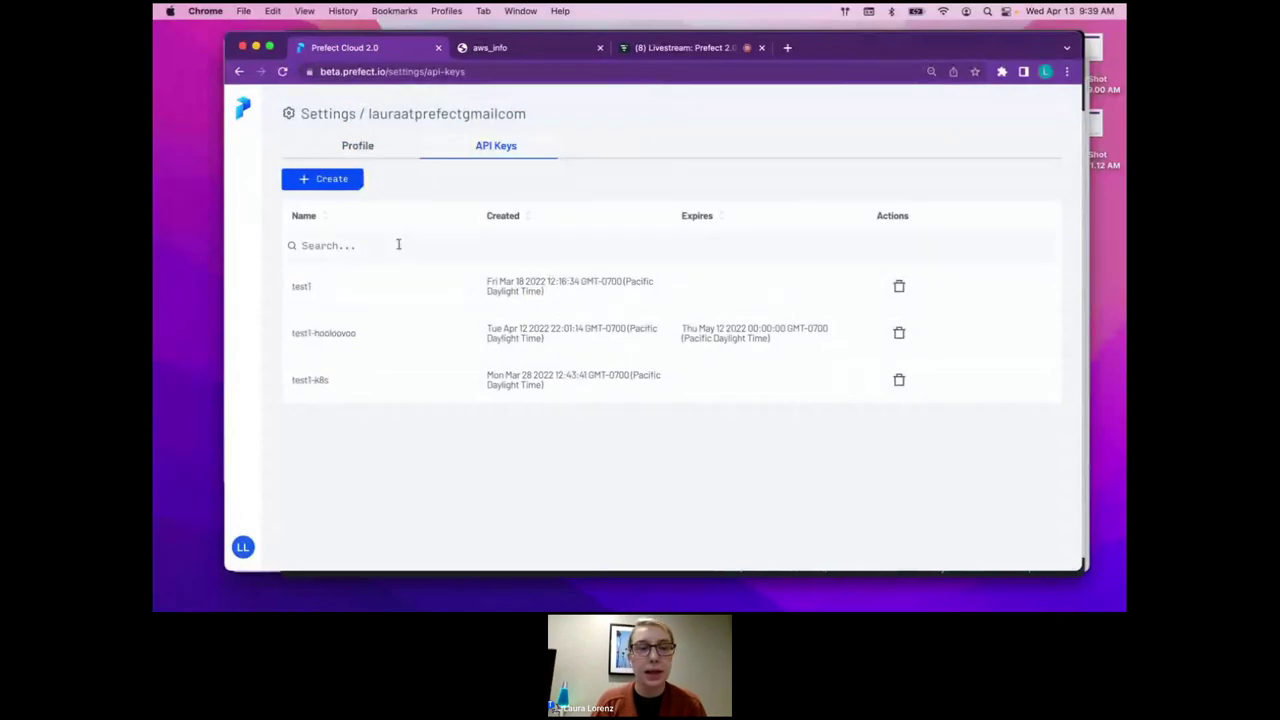
Create an API key named stream-key with the default expiry date, copy the generated key and dismiss the dialog
left_click(314, 178)
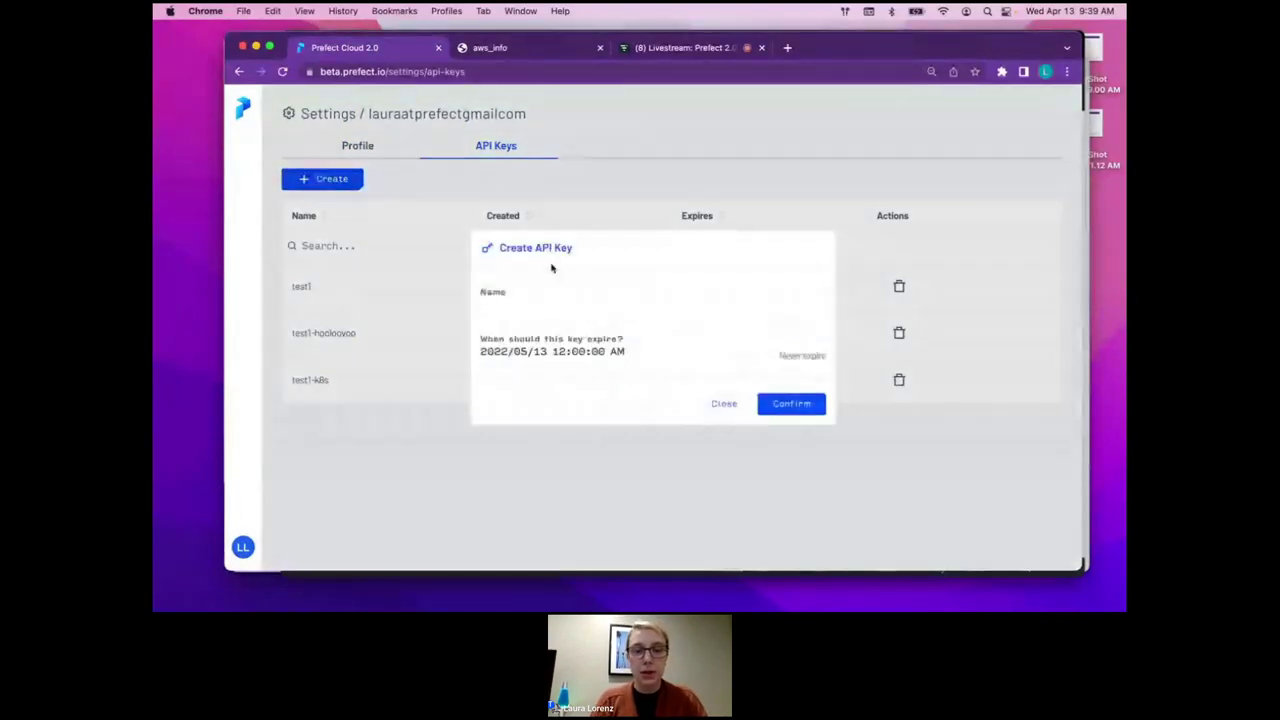
left_click(551, 300)
type("stream")
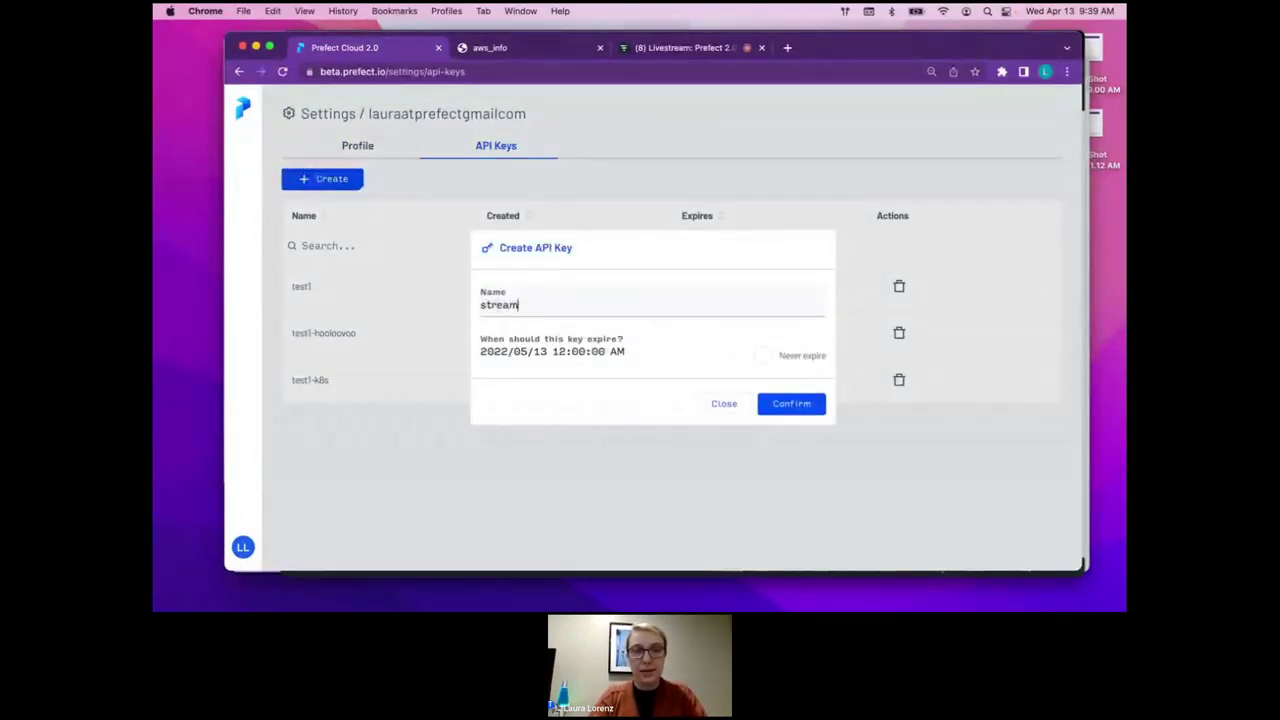
type("-key")
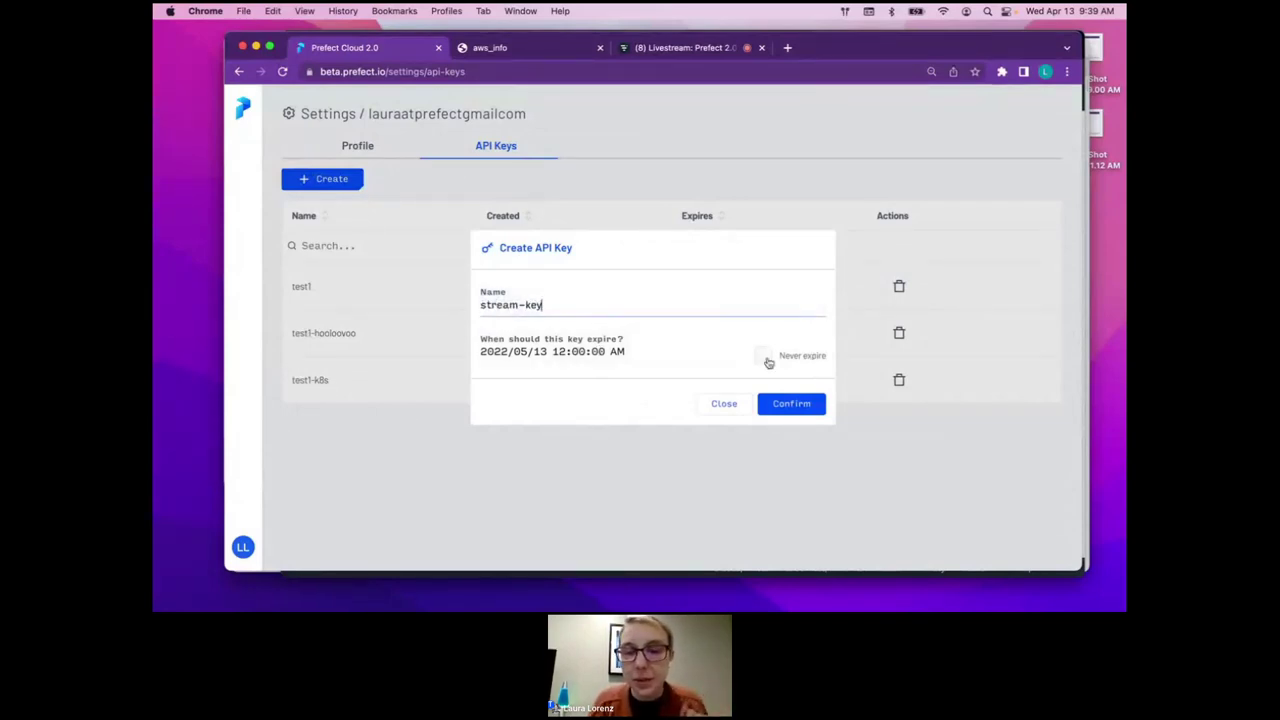
left_click(789, 403)
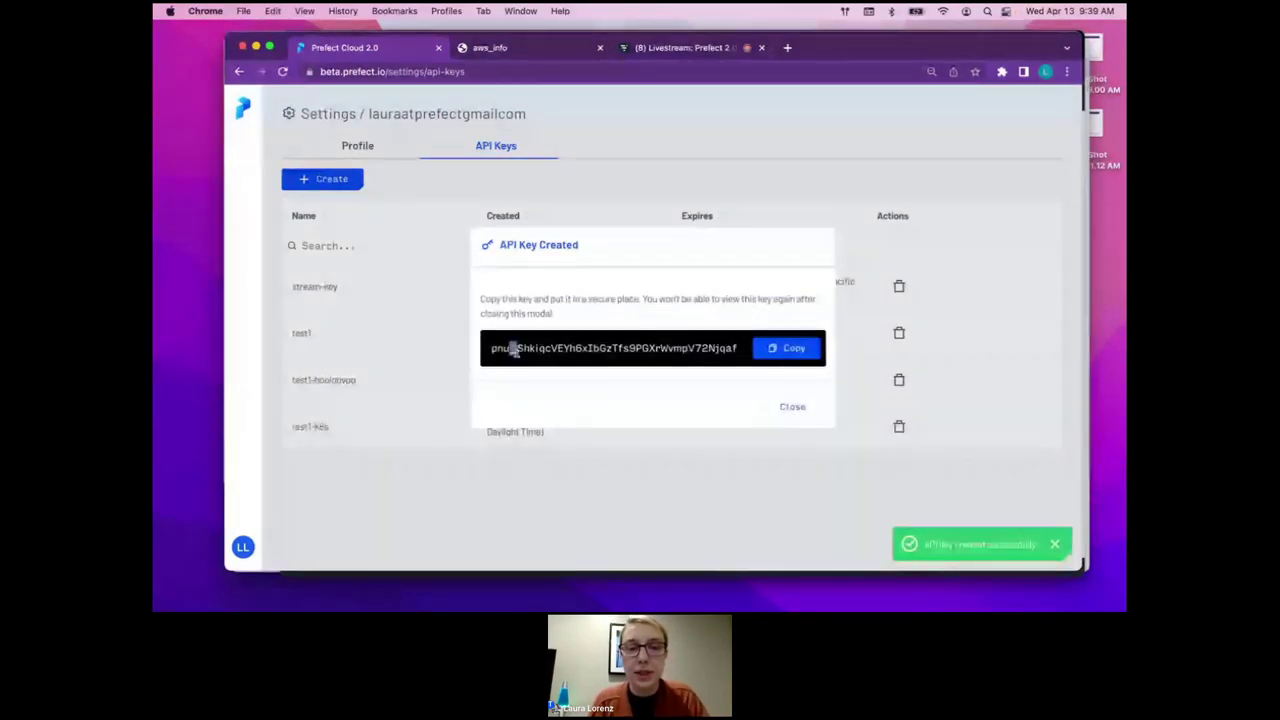
left_click(793, 350)
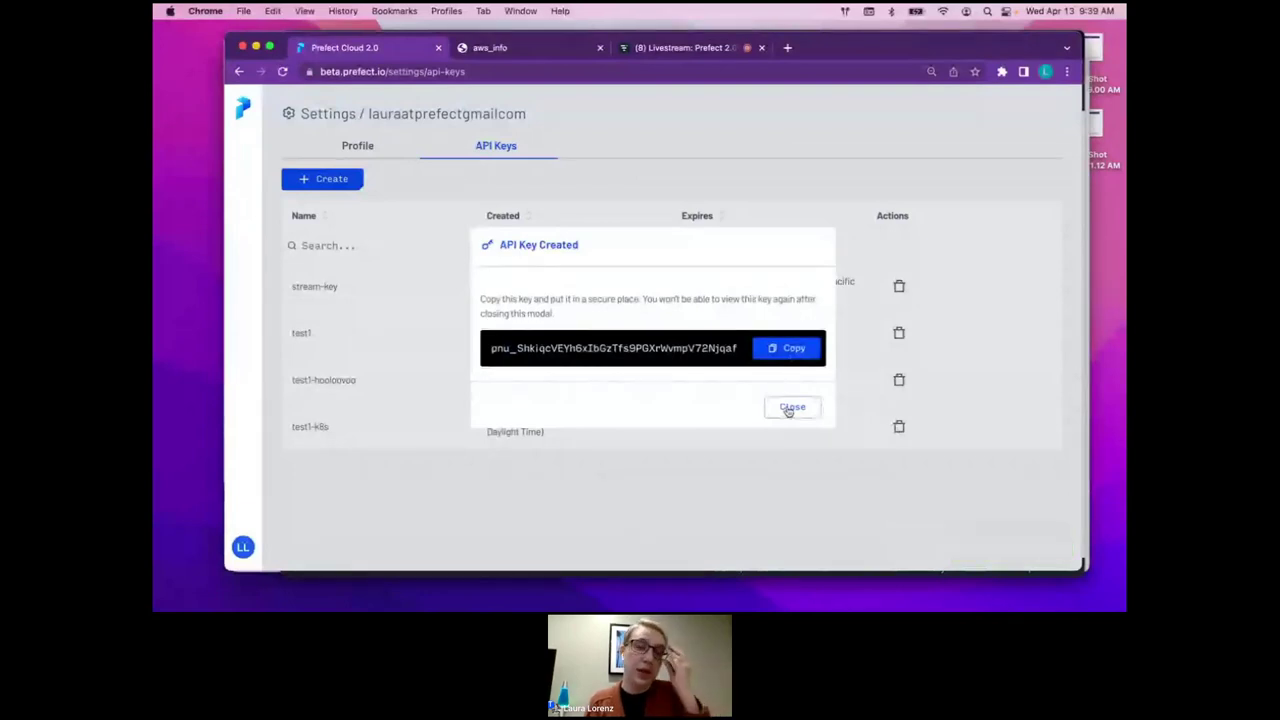
left_click(790, 408)
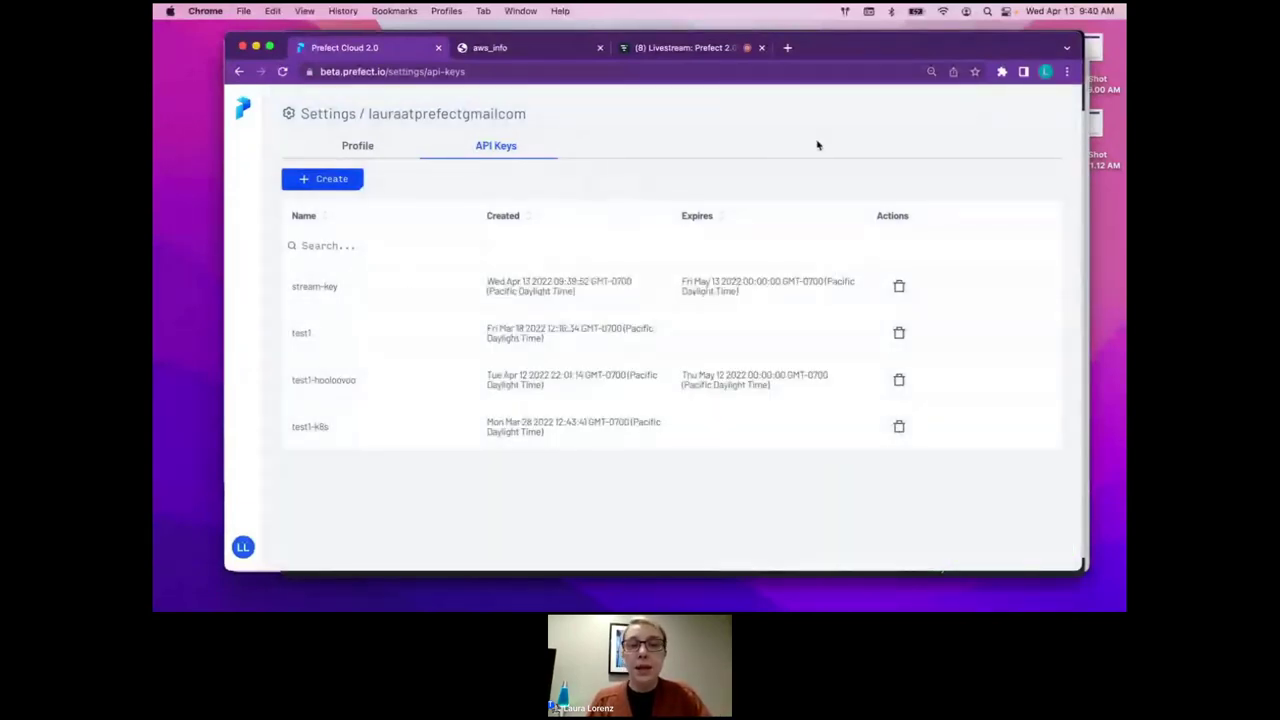
Switch to Terminal and start the Prefect Cloud login with the command prefect cloud login
key("super+Tab")
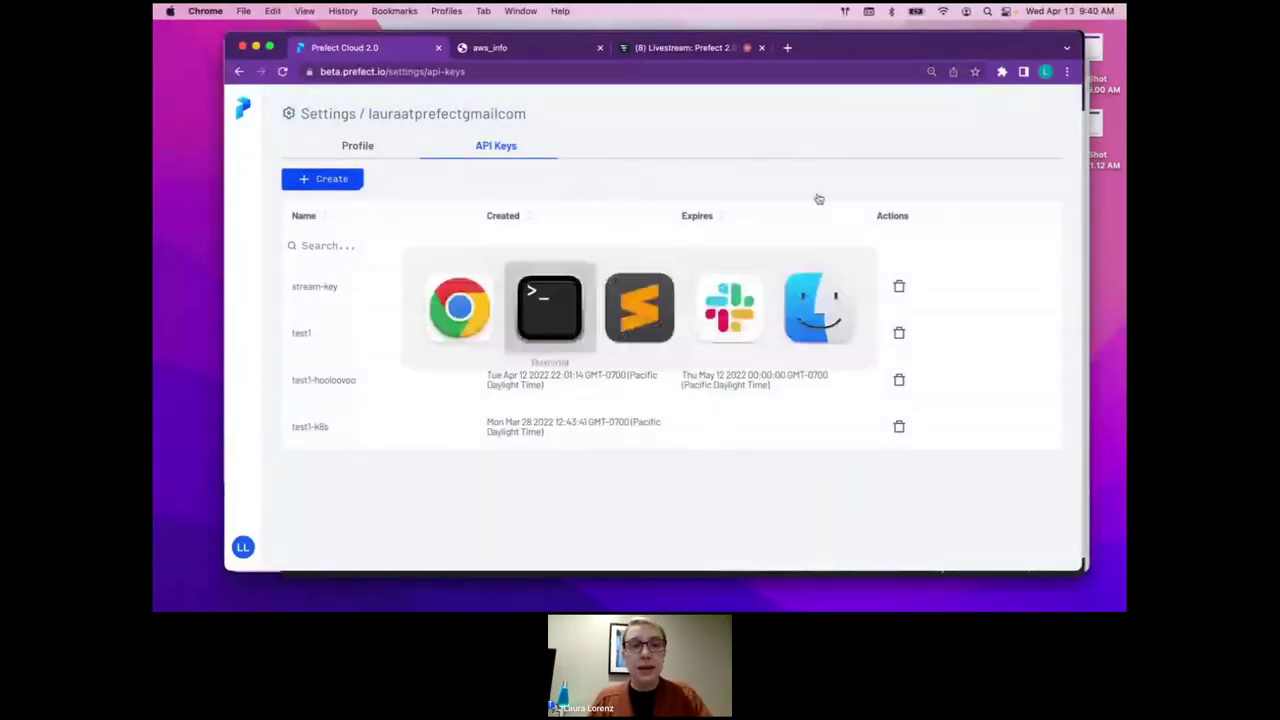
type("pre")
key("BackSpace")
key("BackSpace")
key("BackSpace")
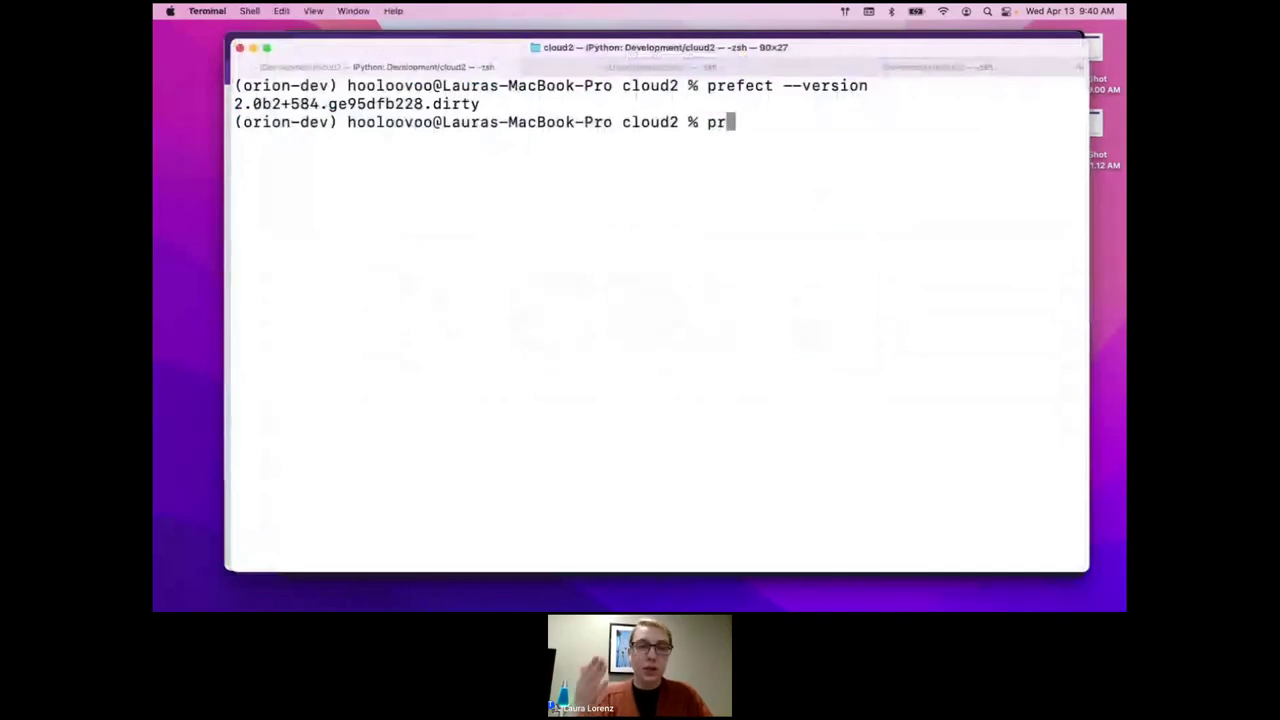
type("prefect cloud login")
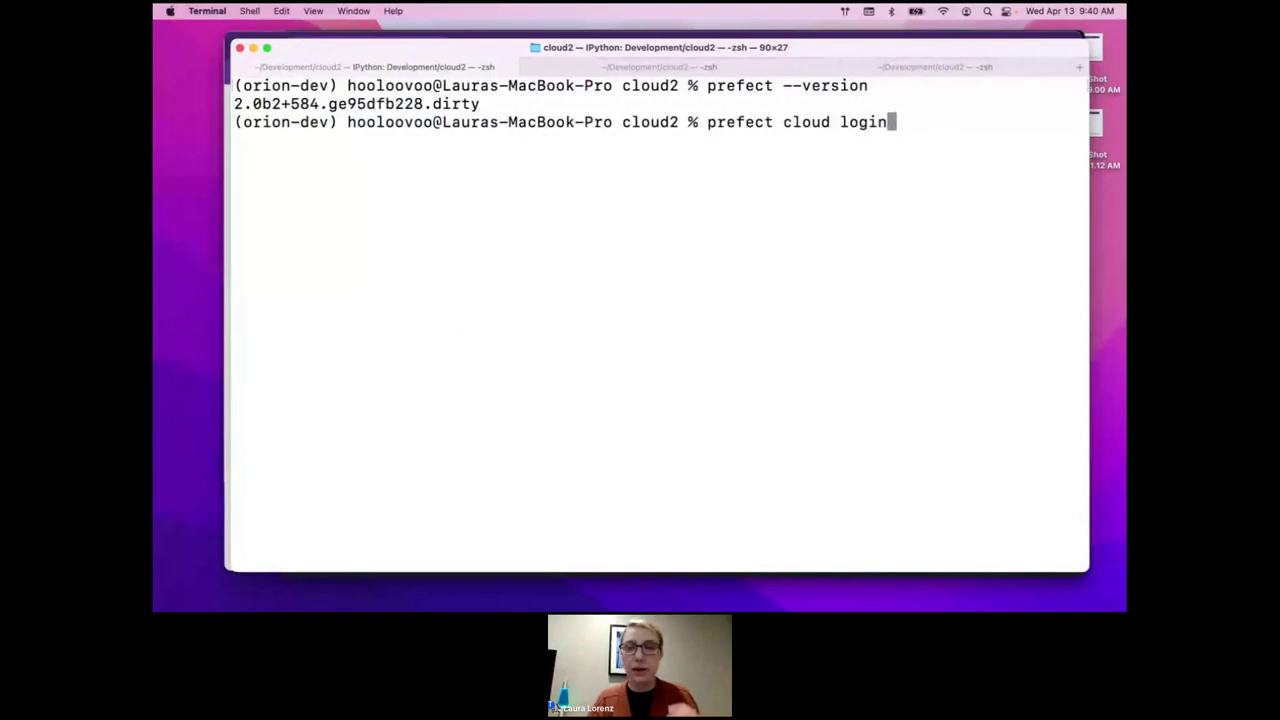
key("Return")
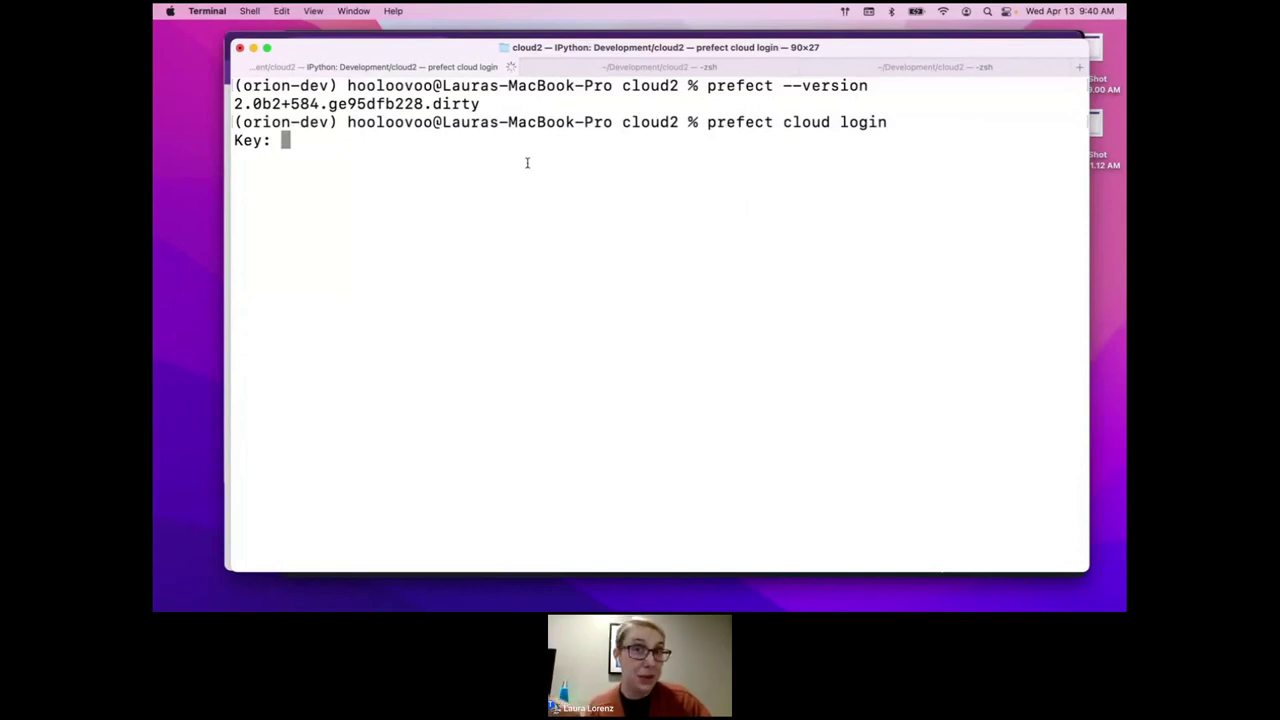
Paste the copied API key at the Key prompt, select the test1 workspace and highlight its name in the output
key("super+v")
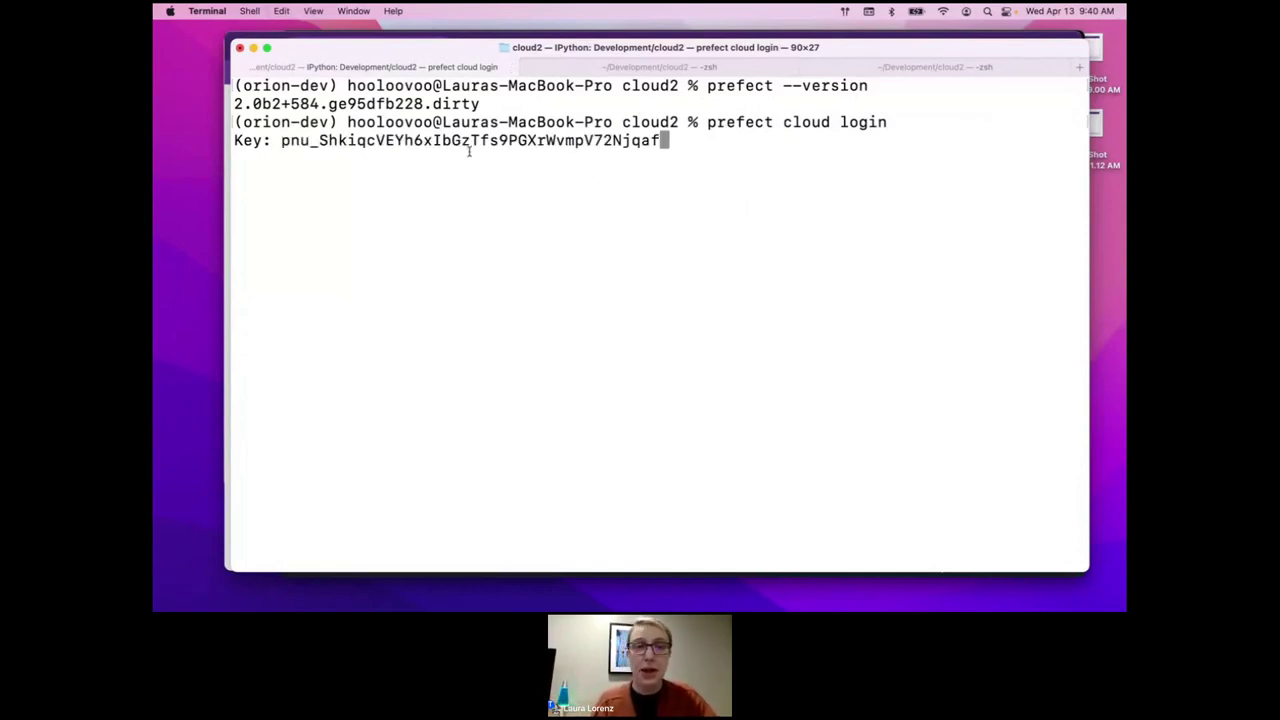
key("Return")
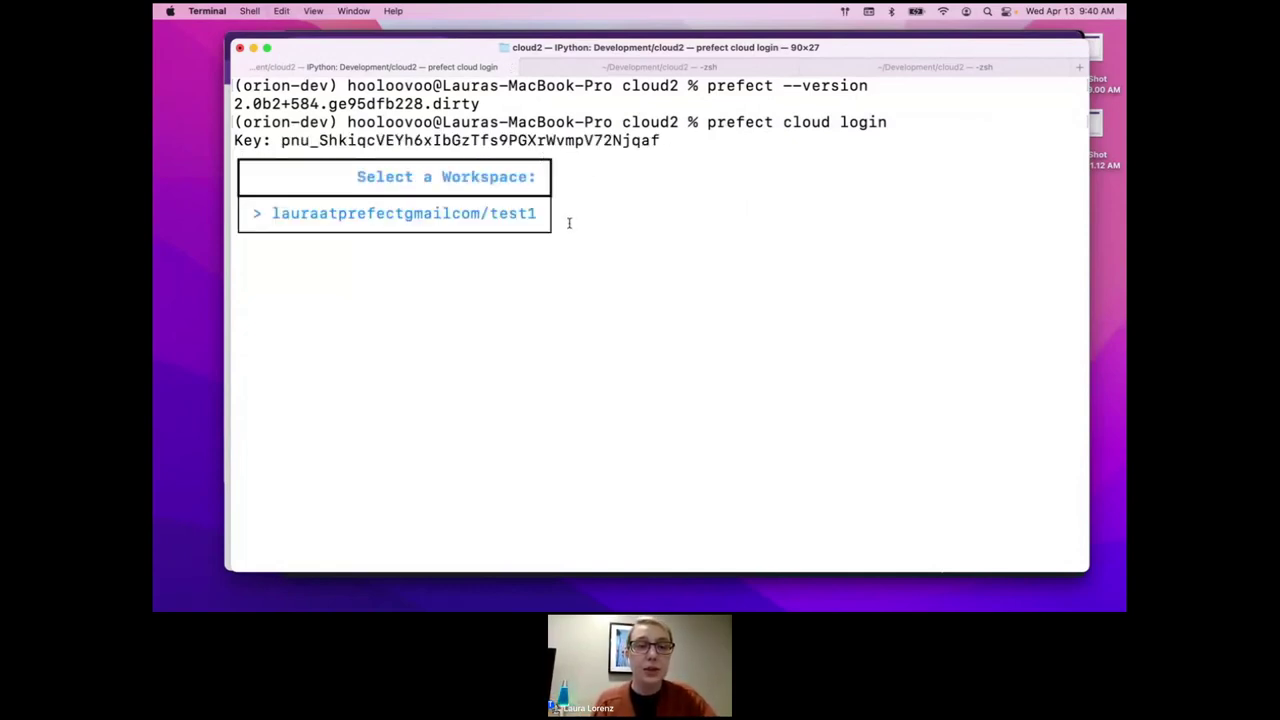
key("Return")
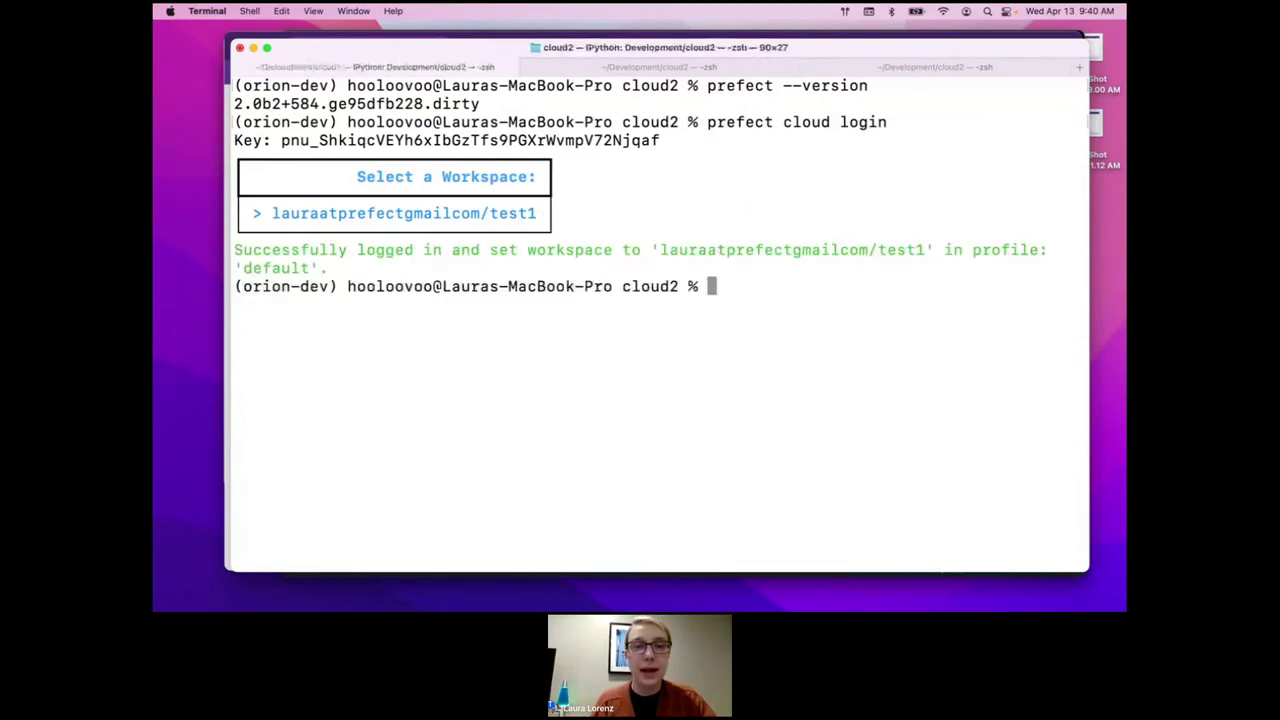
left_click_drag(542, 215, 370, 214)
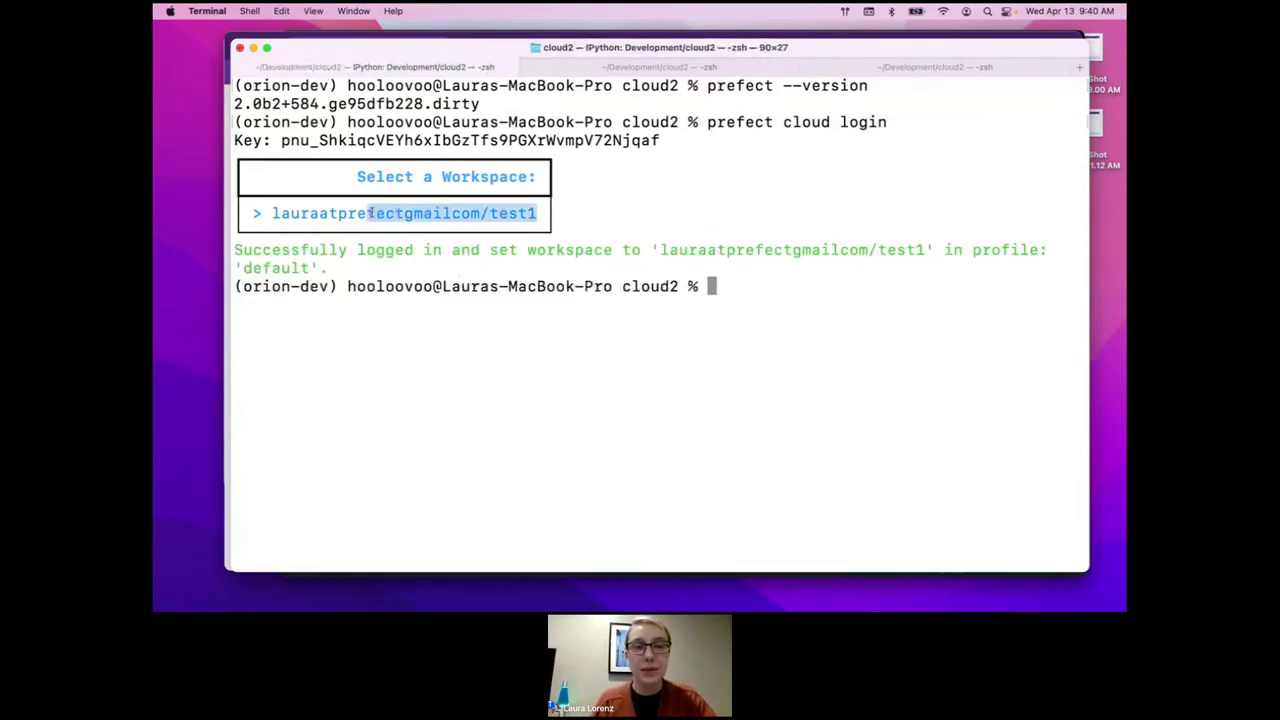
left_click_drag(481, 213, 548, 214)
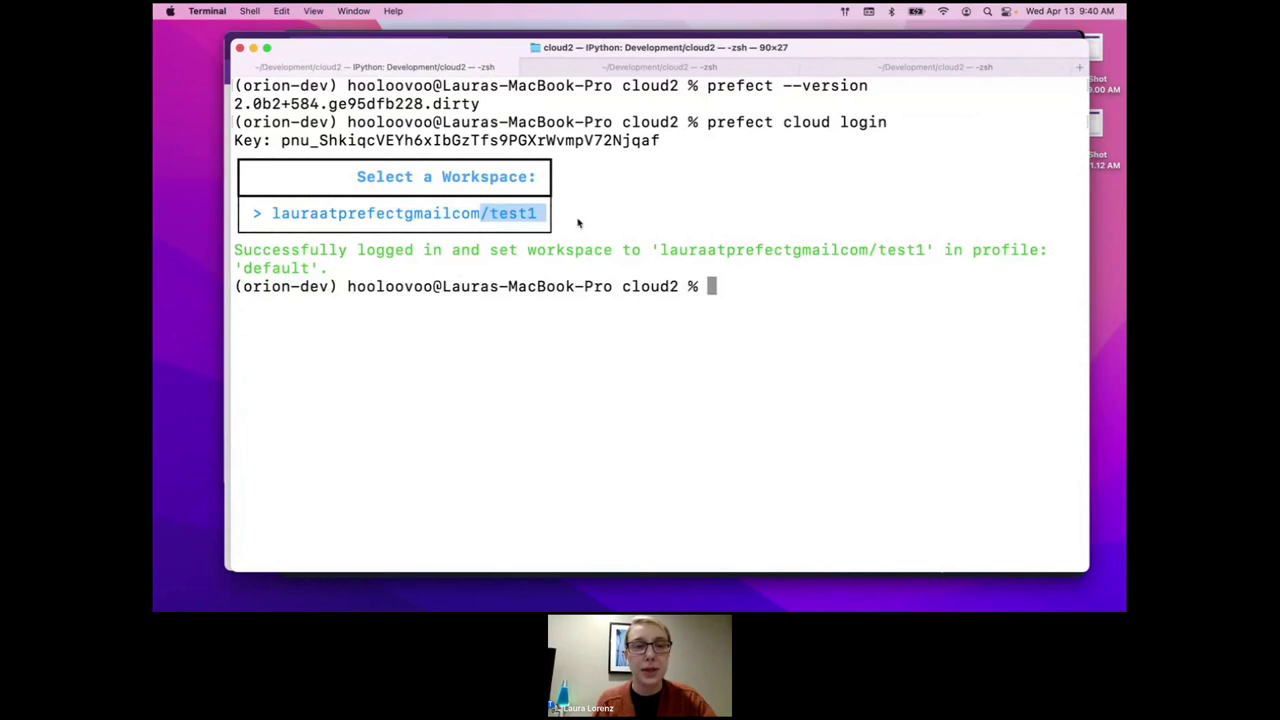
Switch to Chrome, open the workspaces dashboard, and return to Terminal to examine the workspace selection output
key("super+Tab")
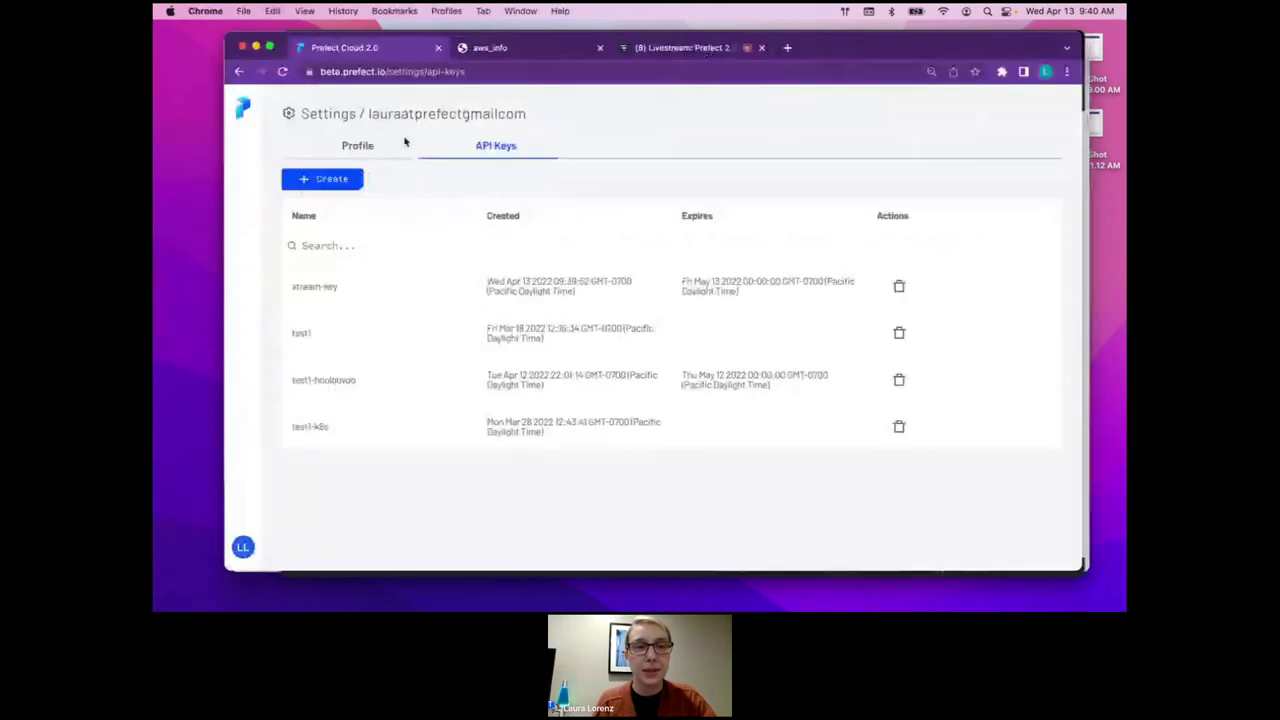
left_click(242, 104)
key("super+Tab")
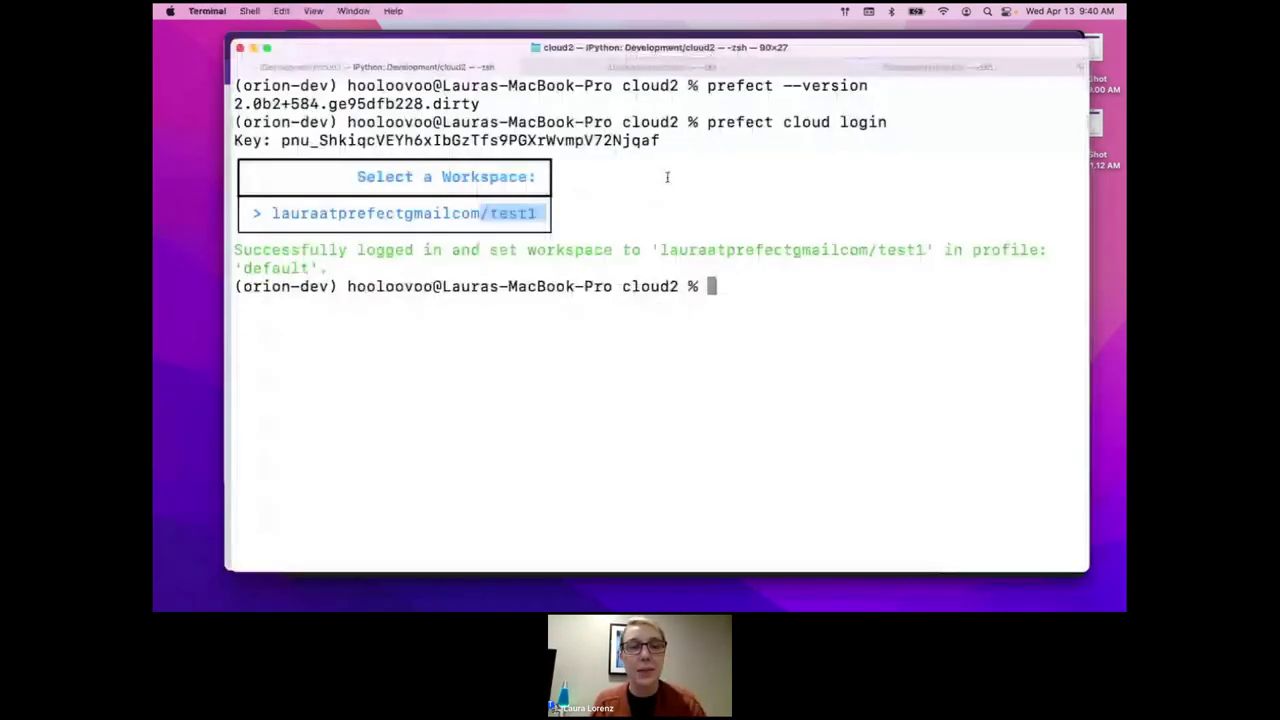
left_click(667, 177)
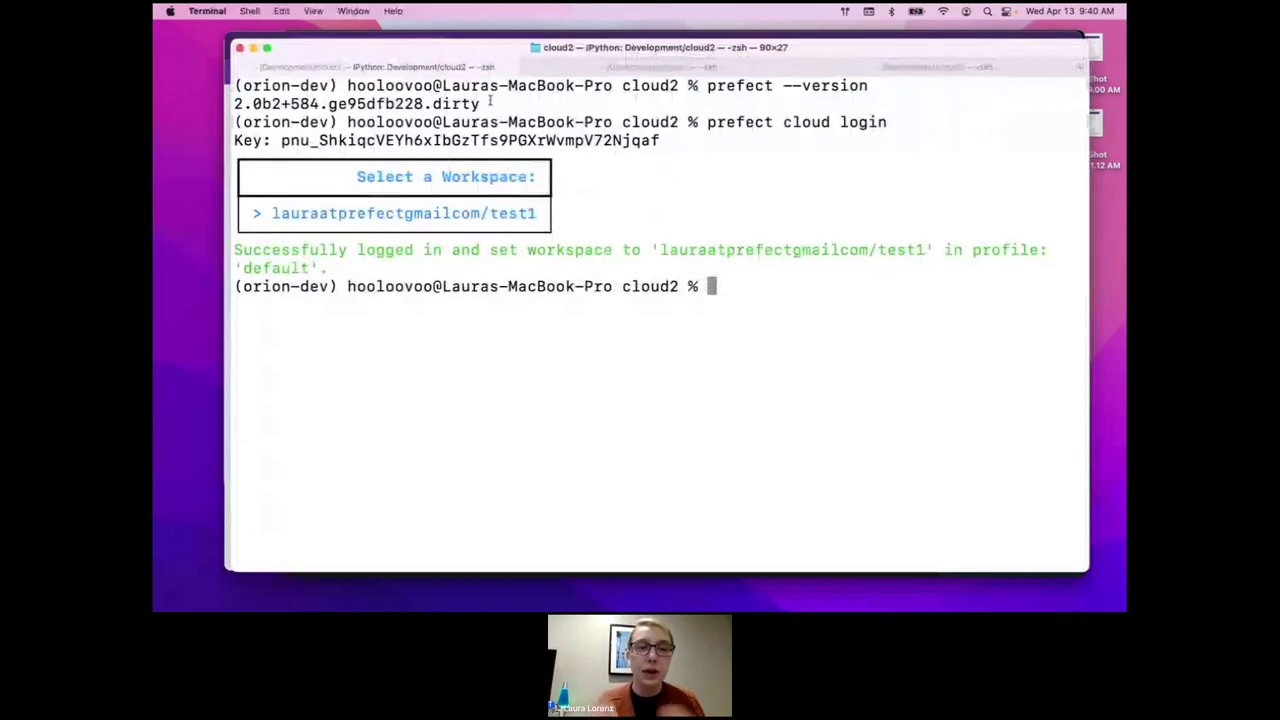
triple_click(452, 174)
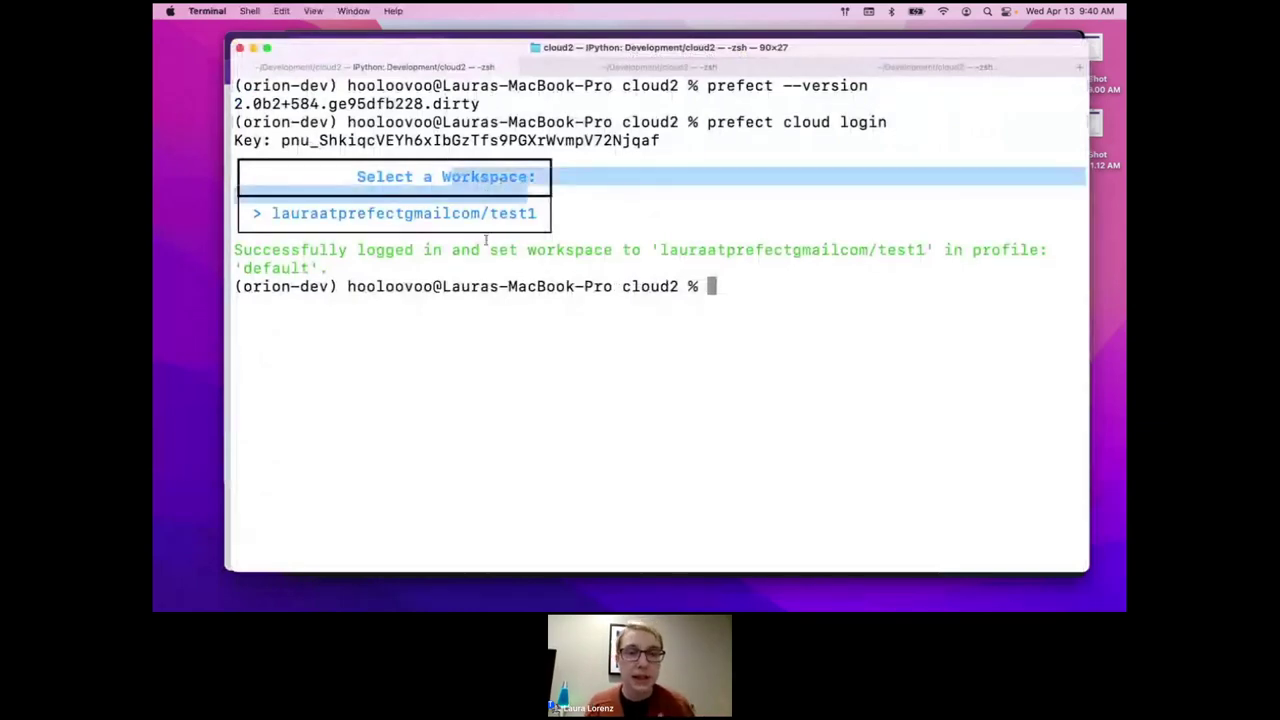
left_click(480, 225)
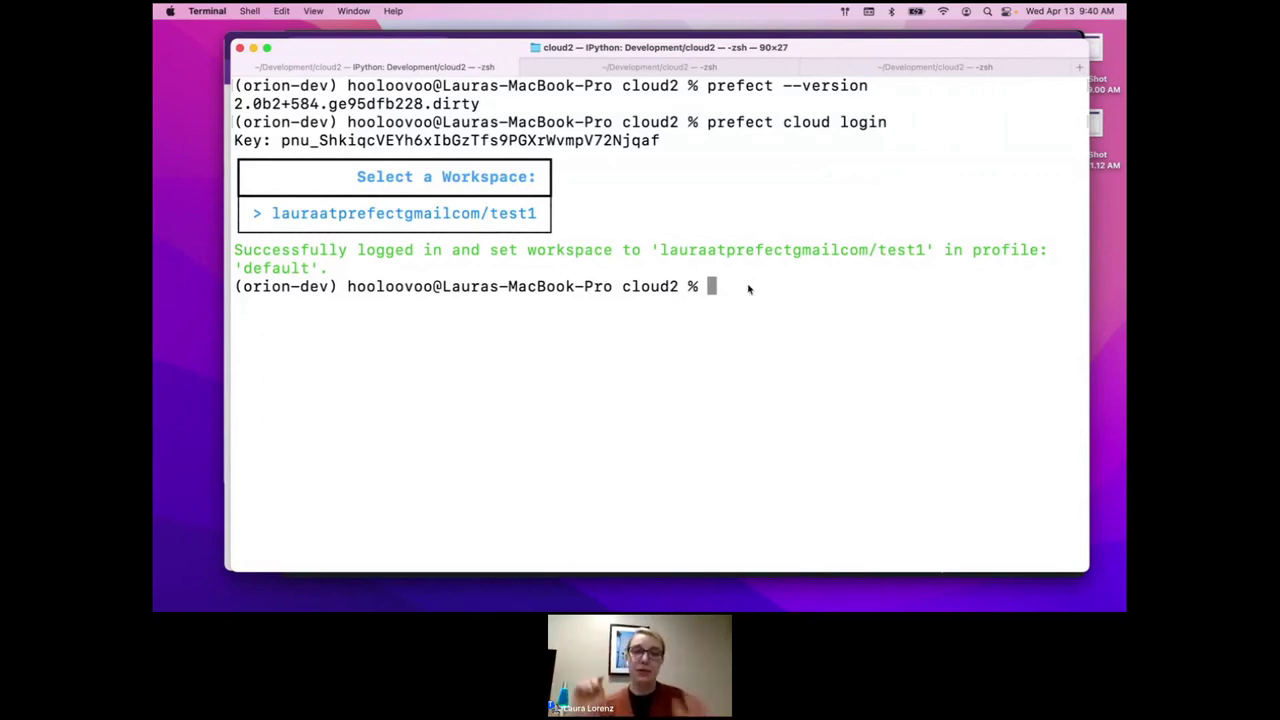
Glance at the workspaces dashboard in Chrome, and clear the Terminal screen with the clear command
key("super+Tab")
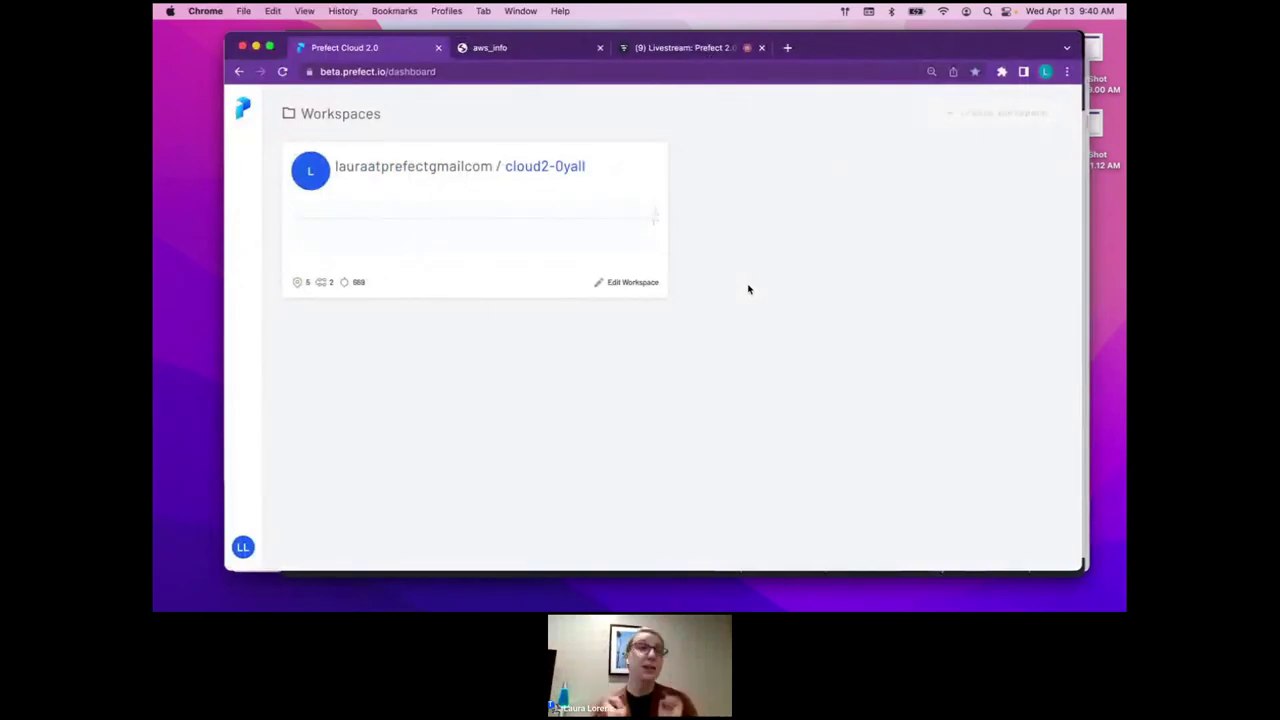
key("super+Tab")
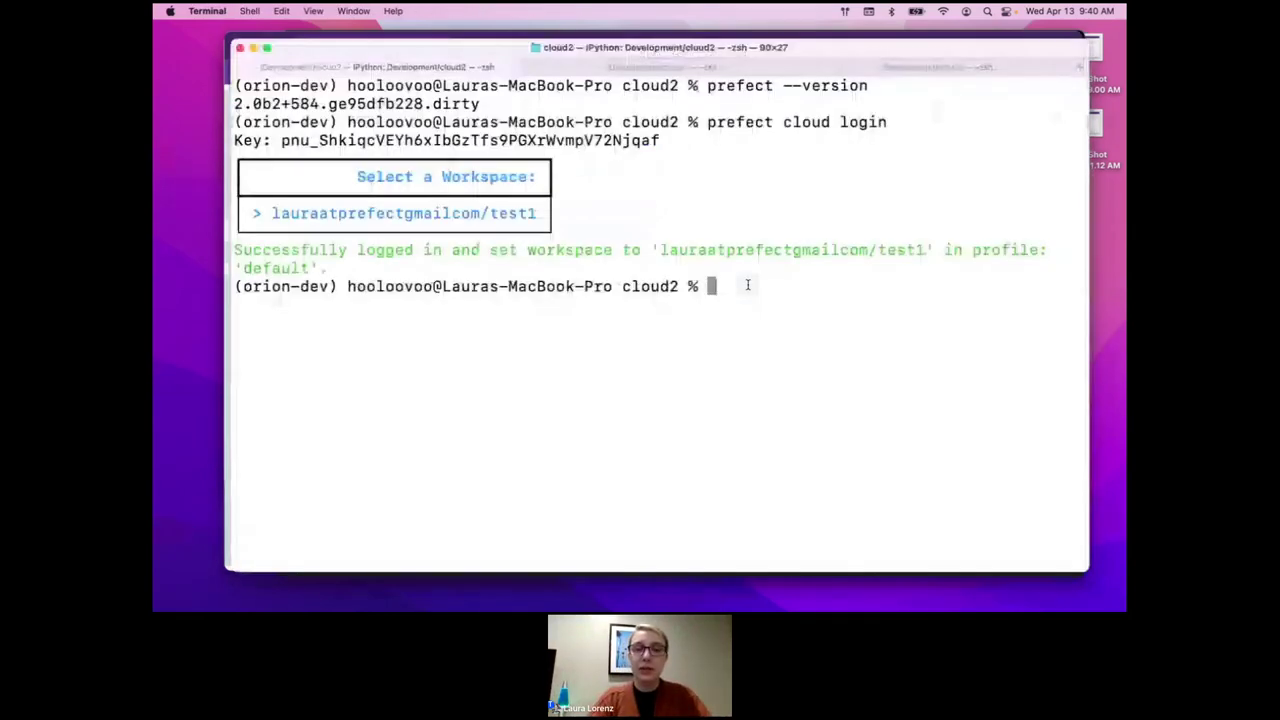
type("clear")
key("Return")
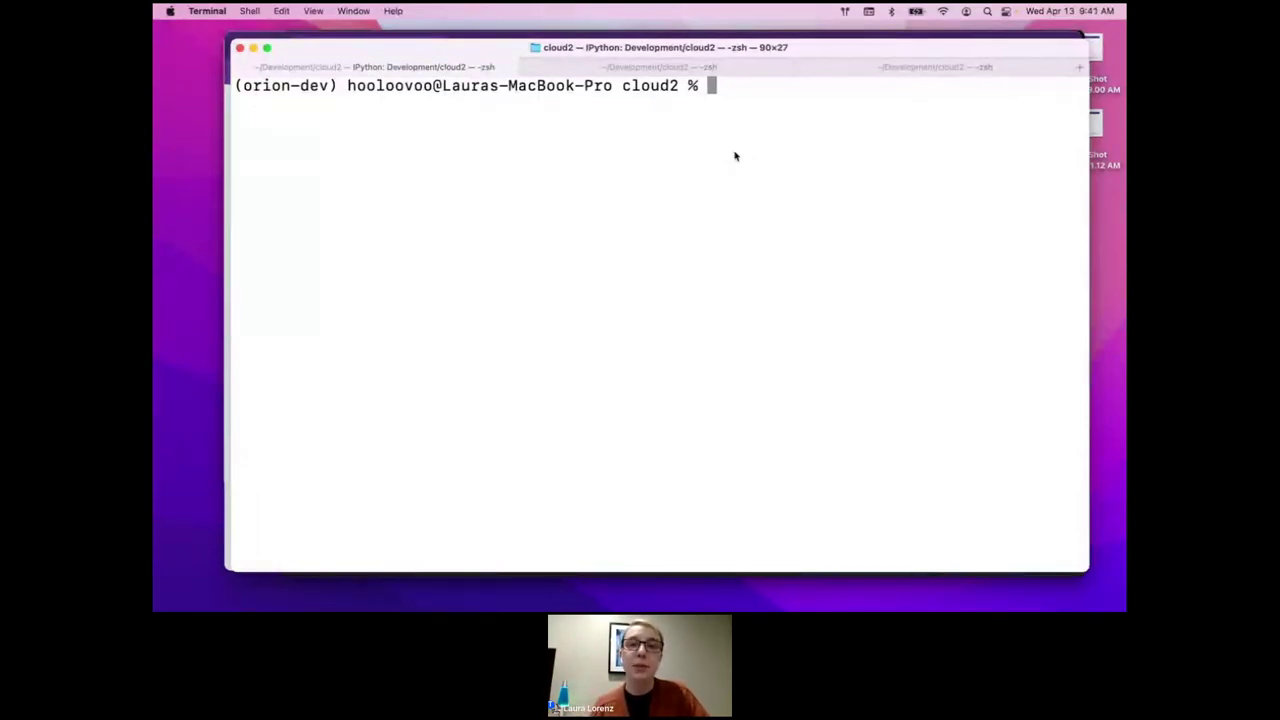
Switch to Chrome, open the cloud2-0yall workspace and highlight the account and workspace IDs in its web address
key("super+Tab")
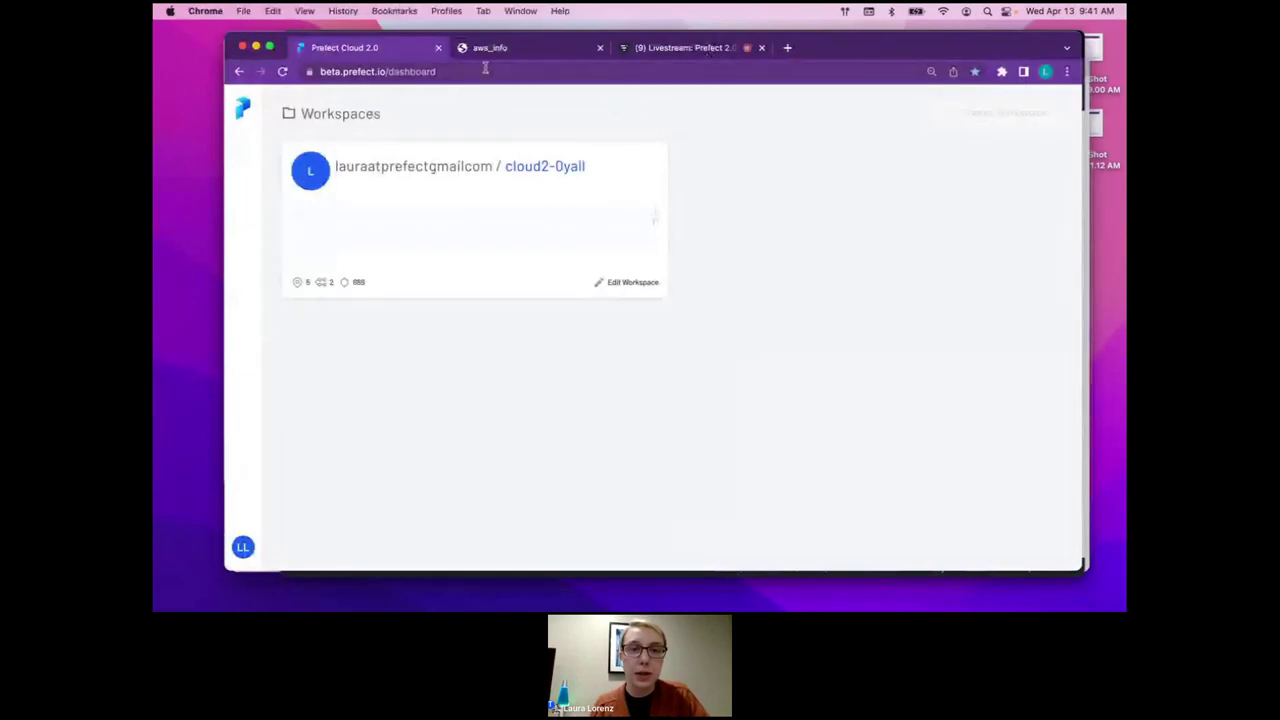
left_click(540, 168)
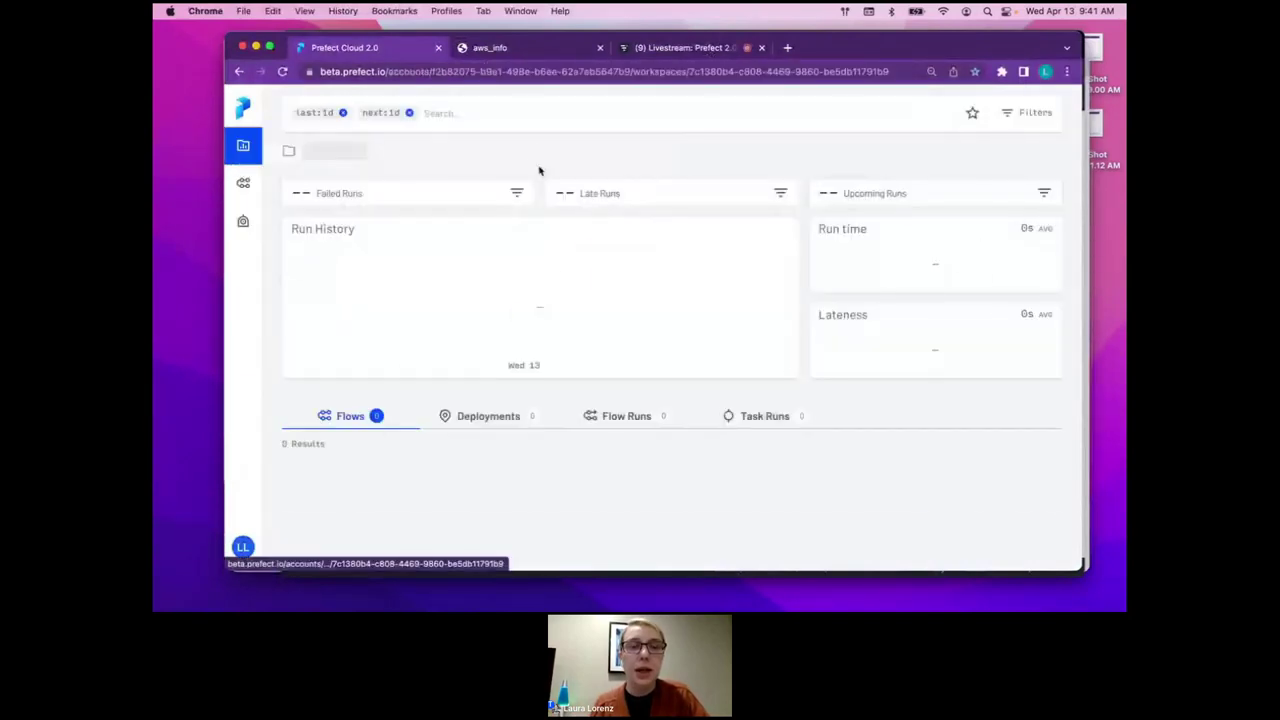
left_click(581, 71)
double_click(600, 71)
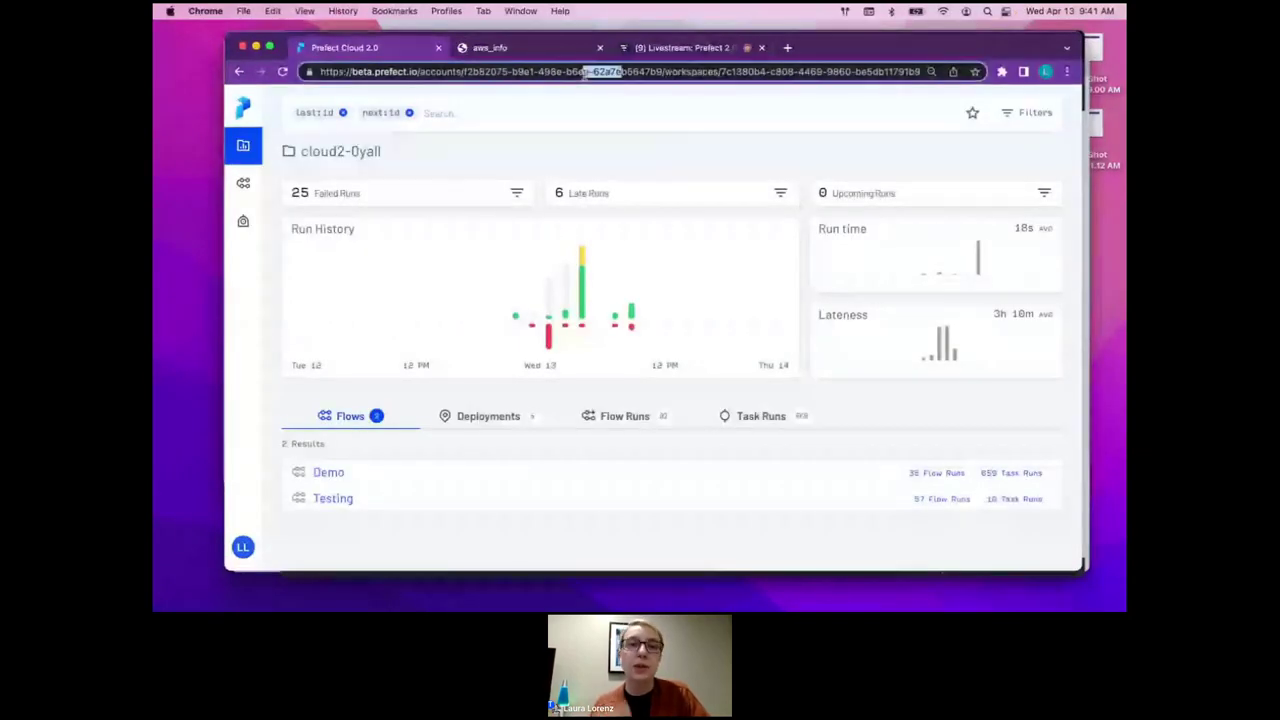
left_click(724, 71)
left_click_drag(724, 71, 784, 71)
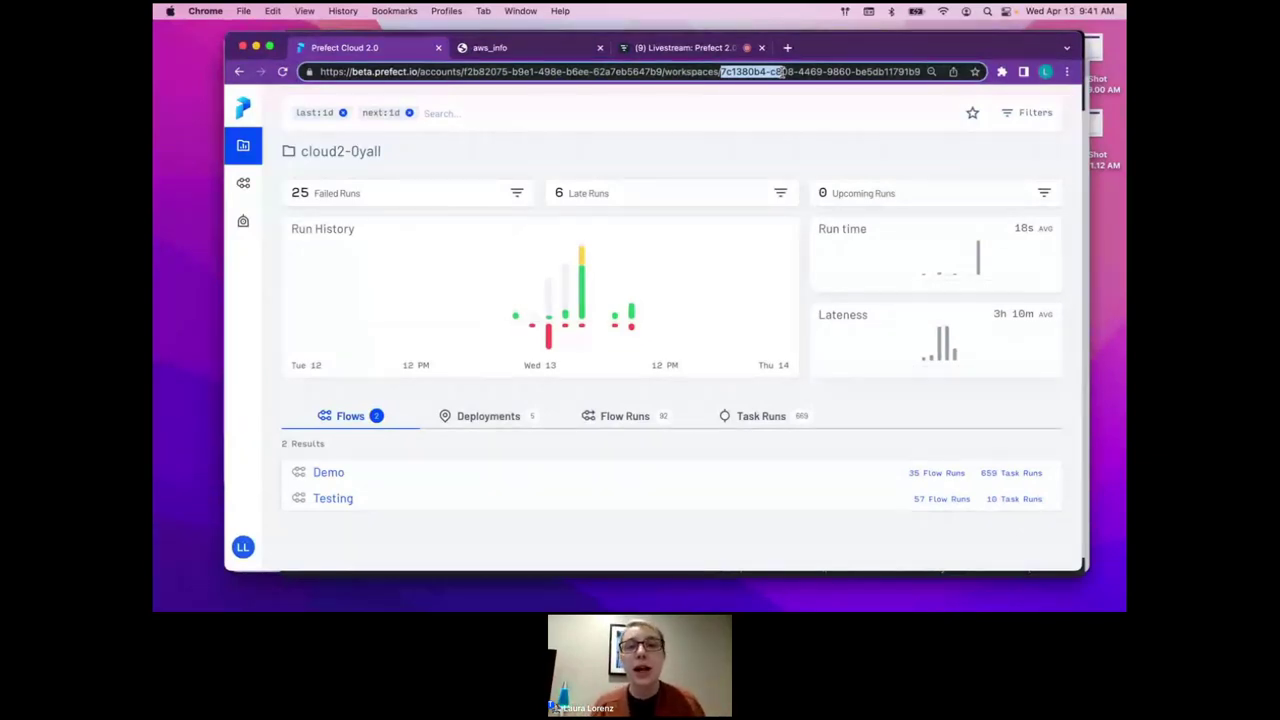
left_click(840, 72)
left_click_drag(862, 72, 725, 72)
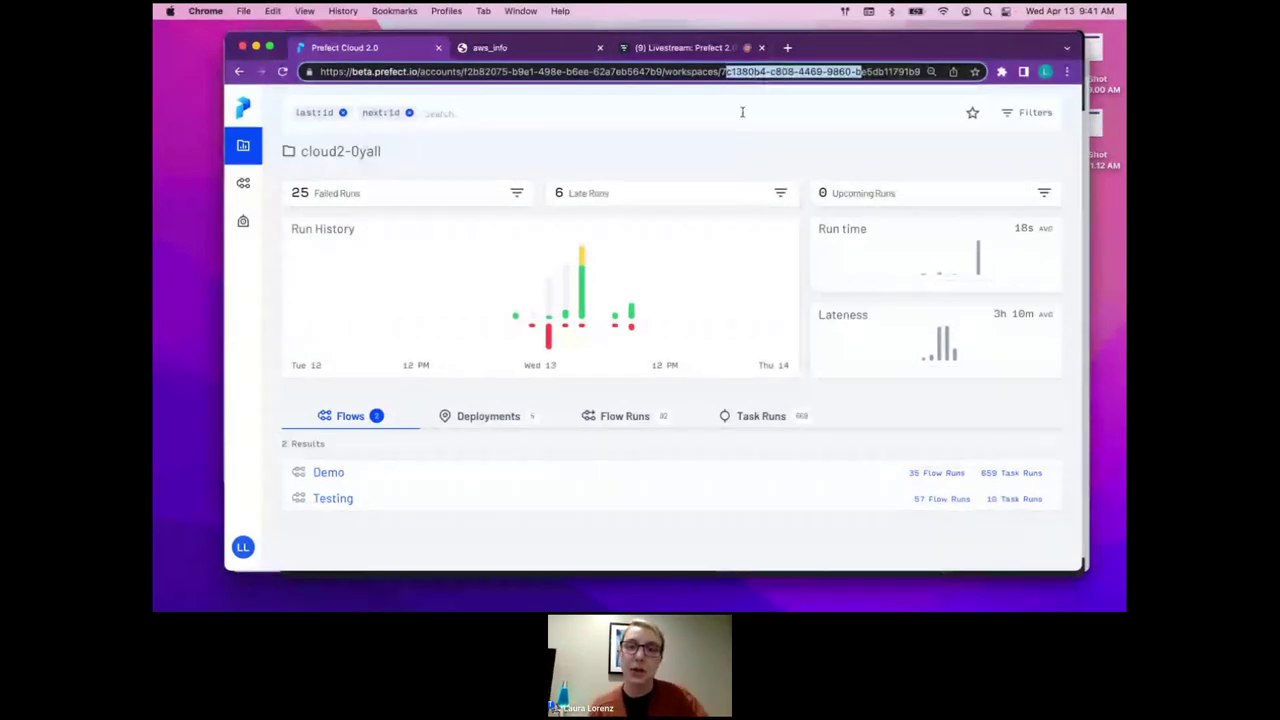
left_click(709, 72)
left_click(746, 169)
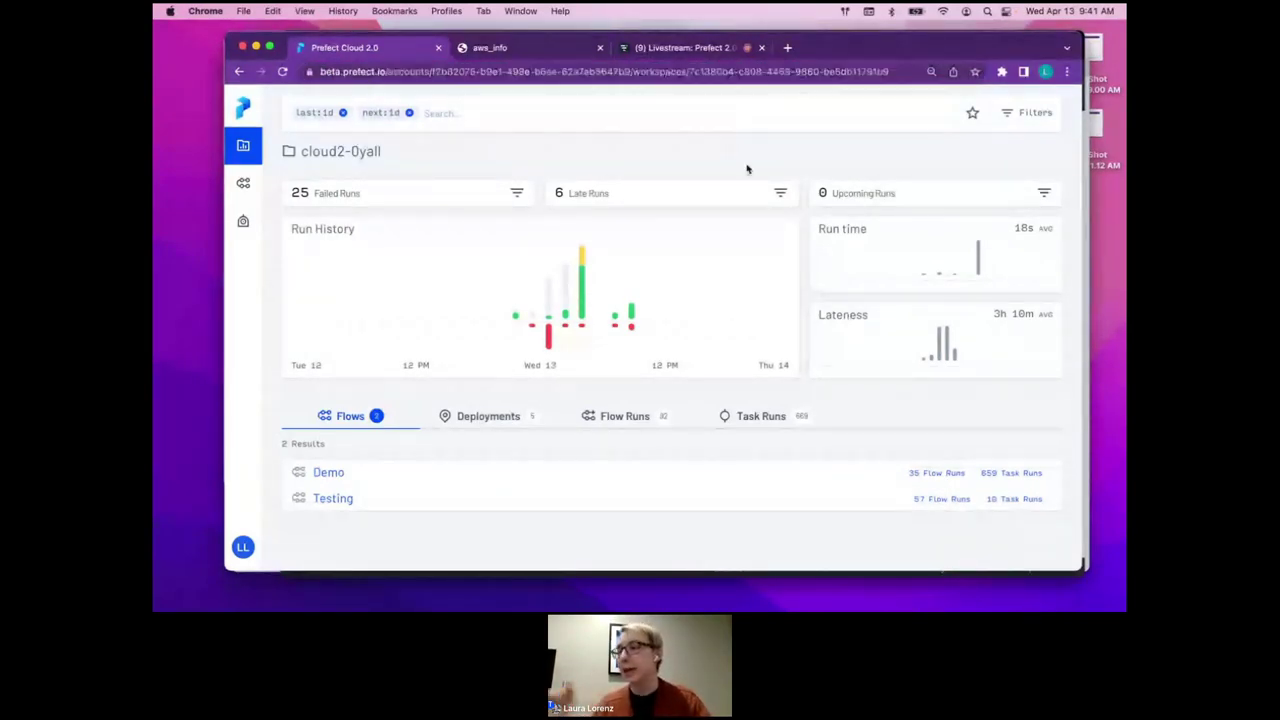
Switch to Sublime Text with basicflow.py open and enlarge the editor window
key("super+Tab")
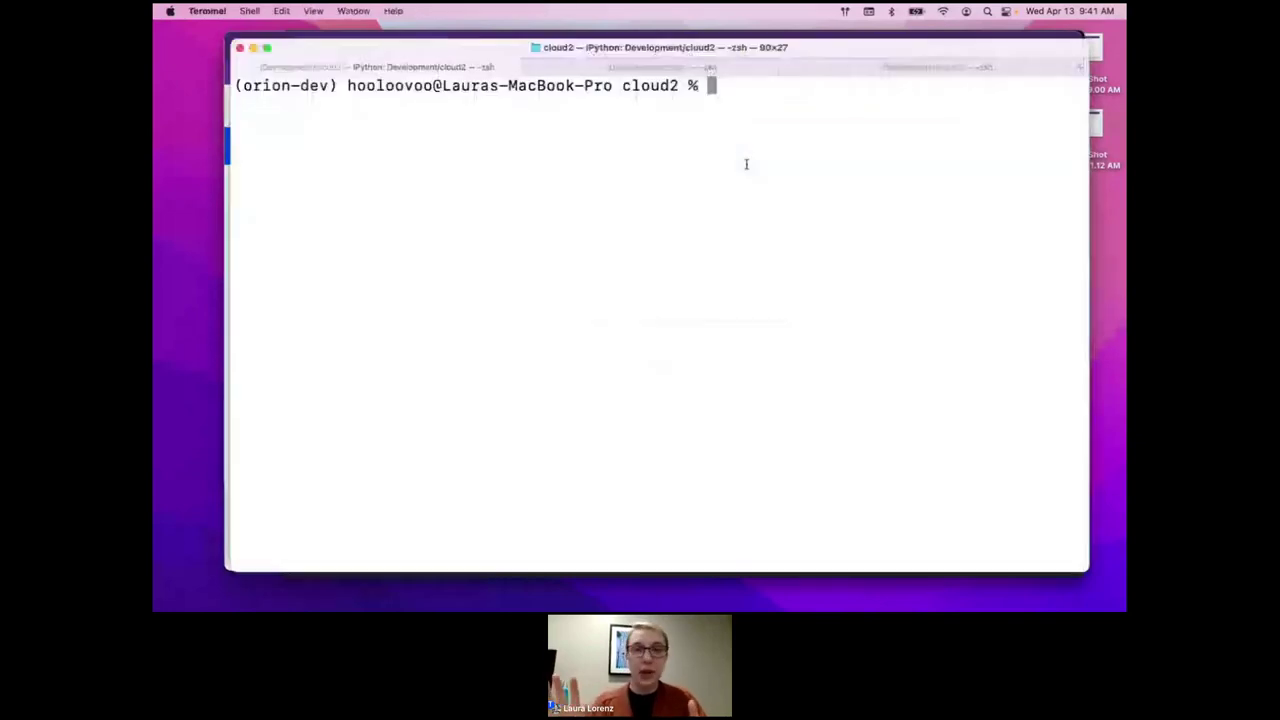
key("super+Tab")
key("super+Tab")
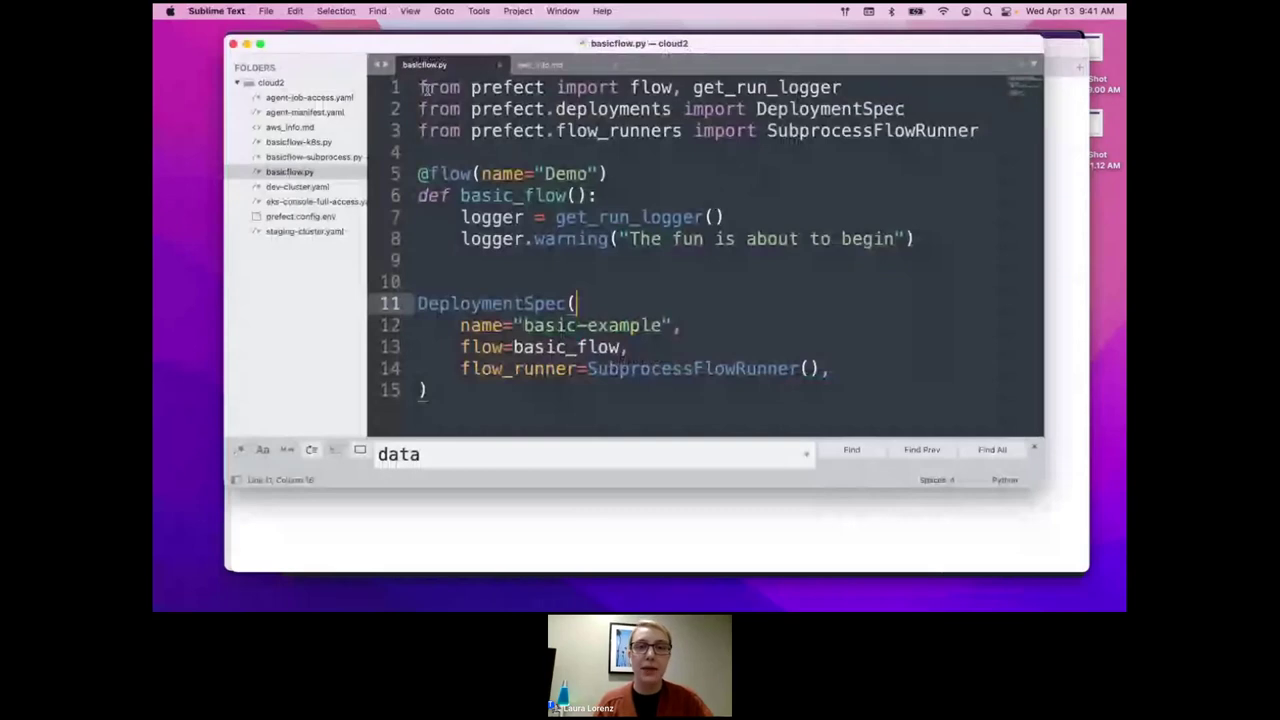
left_click(535, 173)
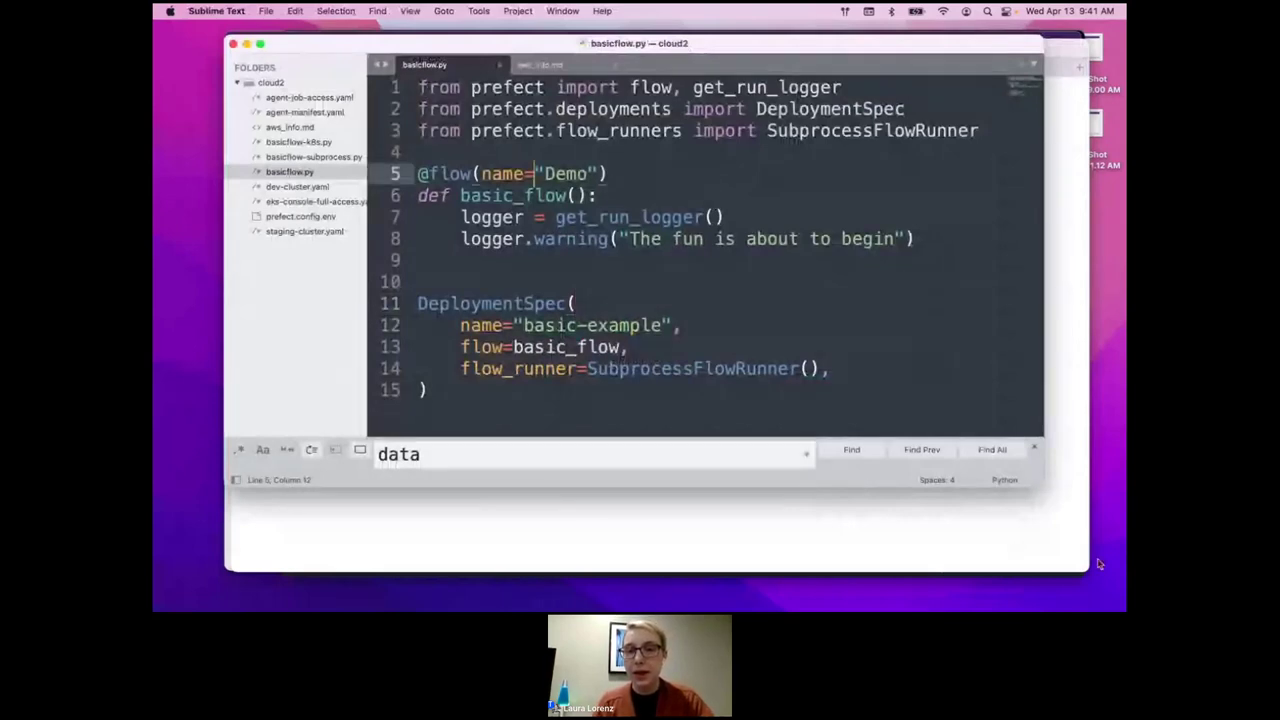
left_click_drag(1040, 484, 1118, 582)
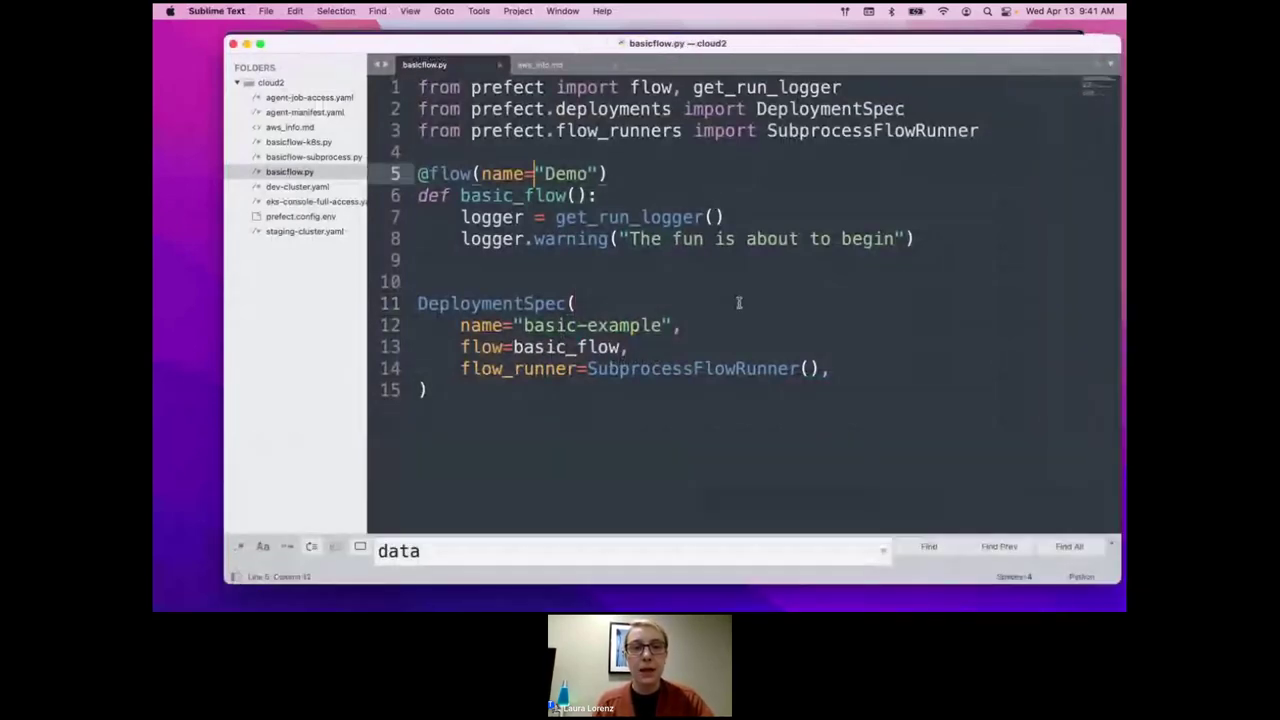
left_click(652, 256)
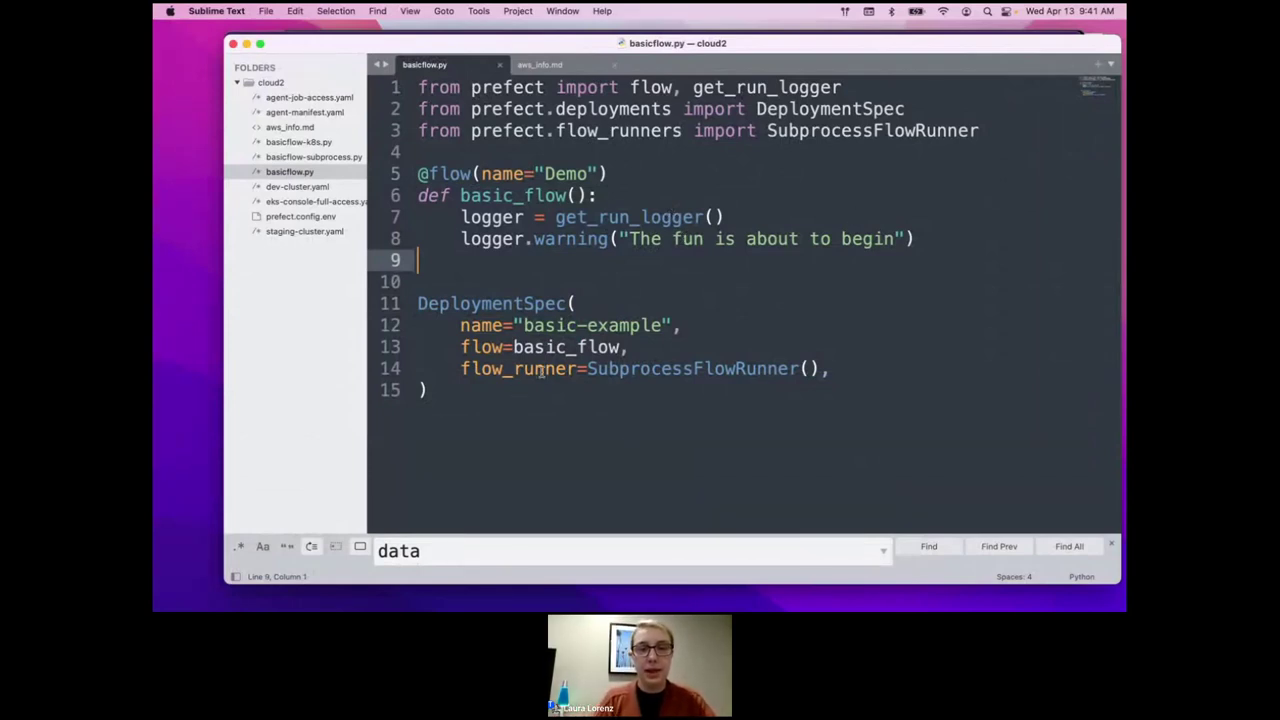
Comment out the whole DeploymentSpec block in basicflow.py and insert blank lines above it
left_click_drag(480, 397, 385, 306)
key("super+slash")
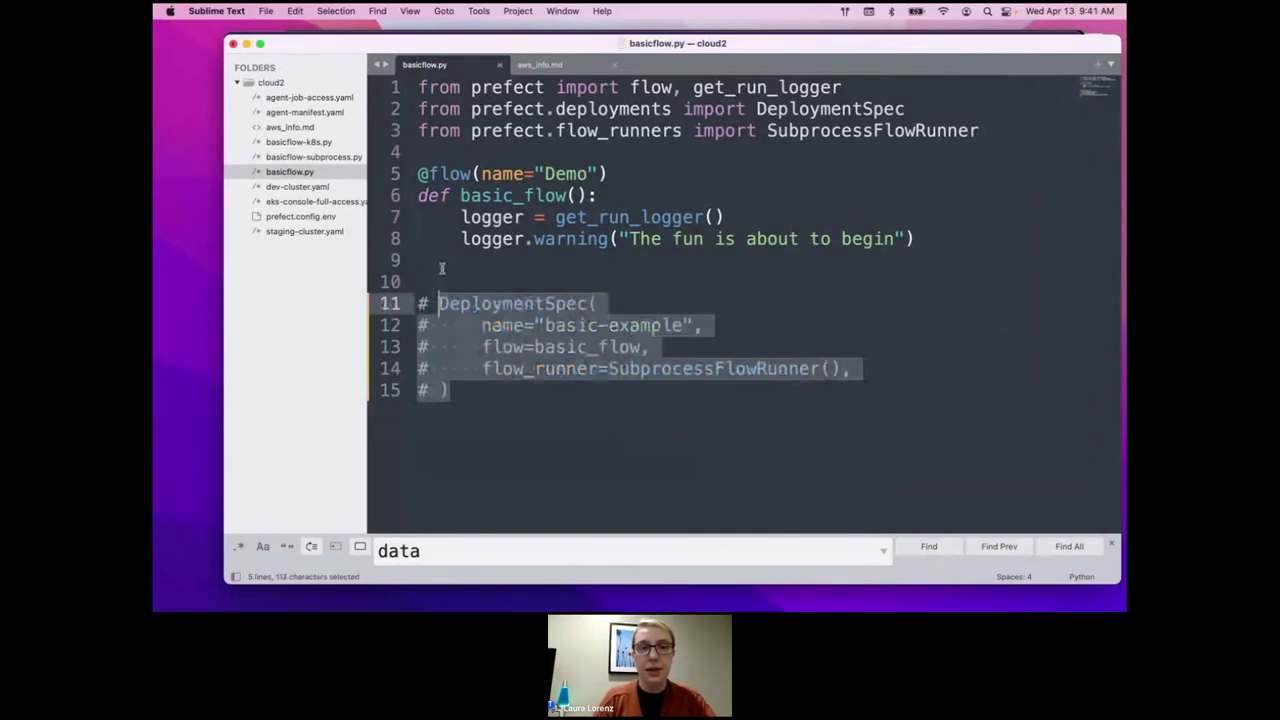
key("Left")
key("Return")
key("Up")
key("Up")
key("Return")
Add an if __name__ == "__main__": block above the commented DeploymentSpec that calls basic_flow()
type("if")
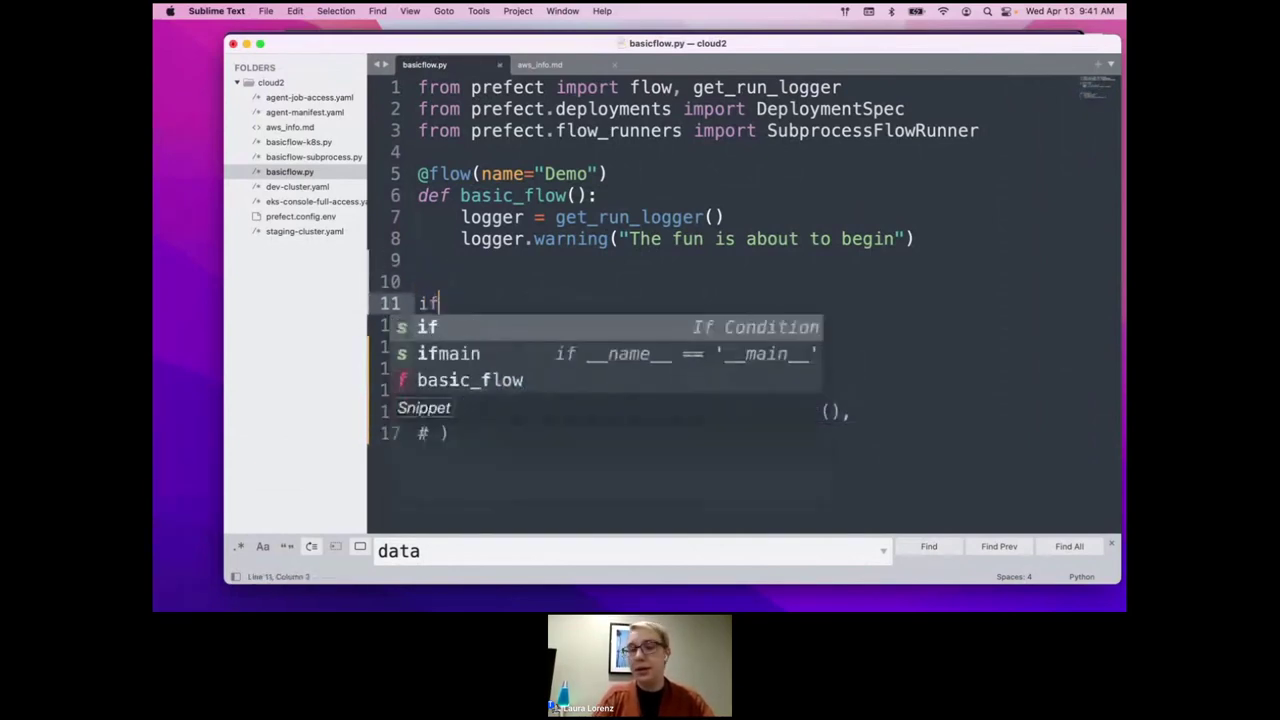
type(" __name__ ==")
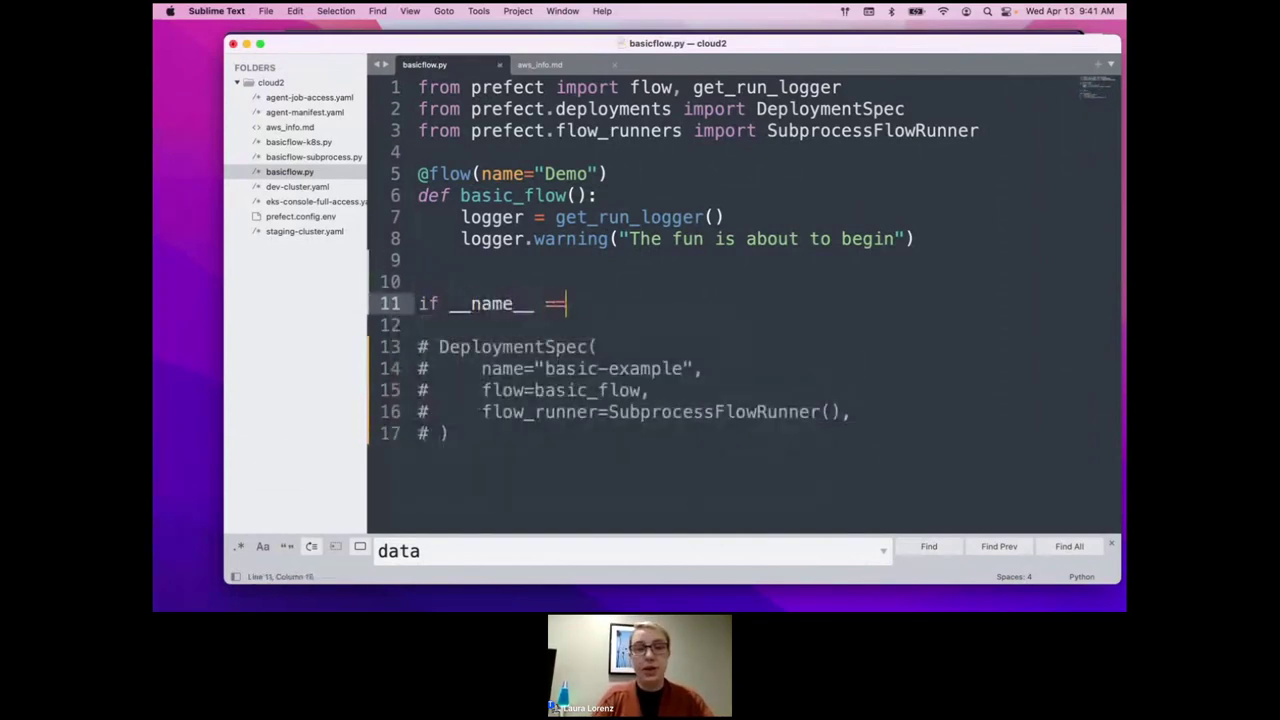
type(" \"__main__\":")
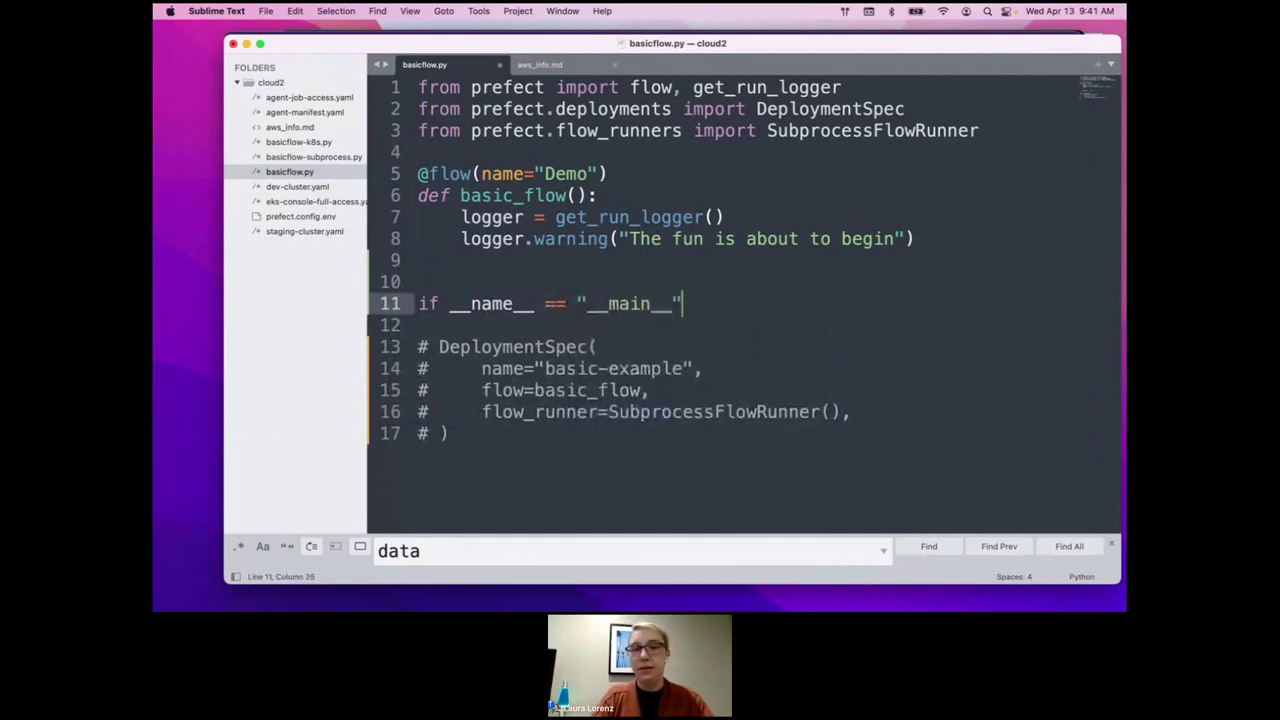
key("Return")
type("basic_")
key("Tab")
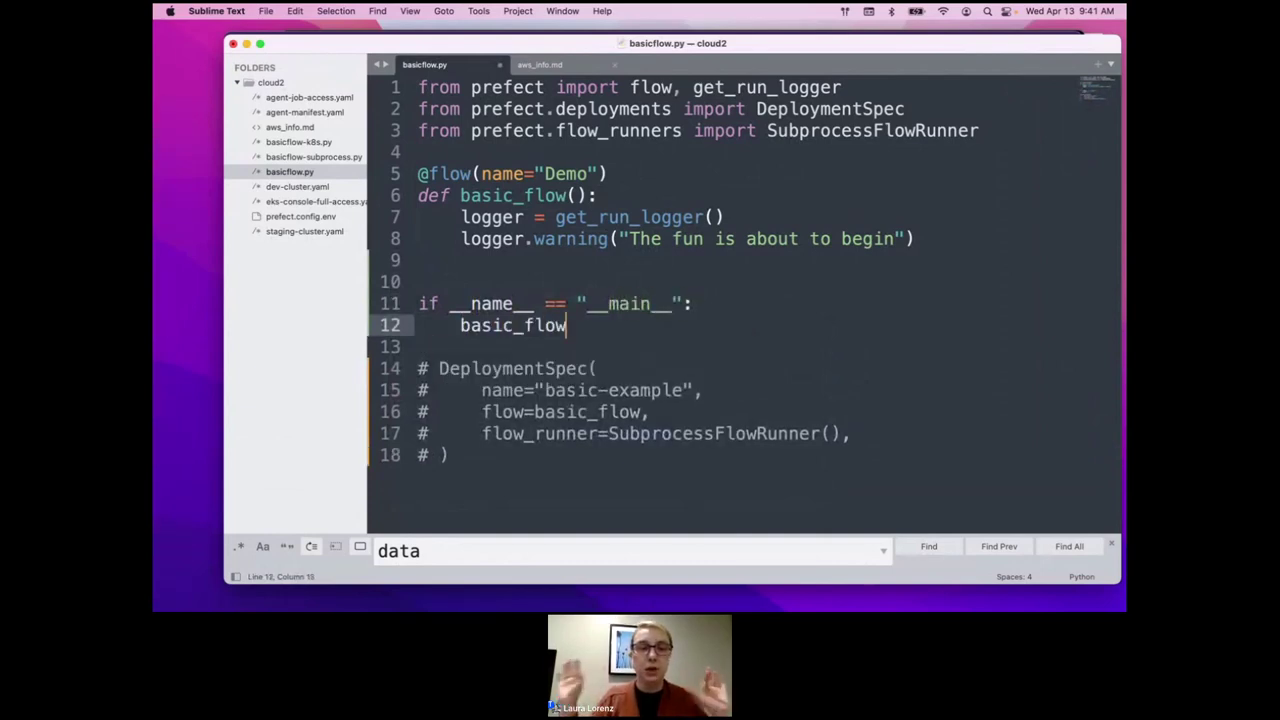
type("()")
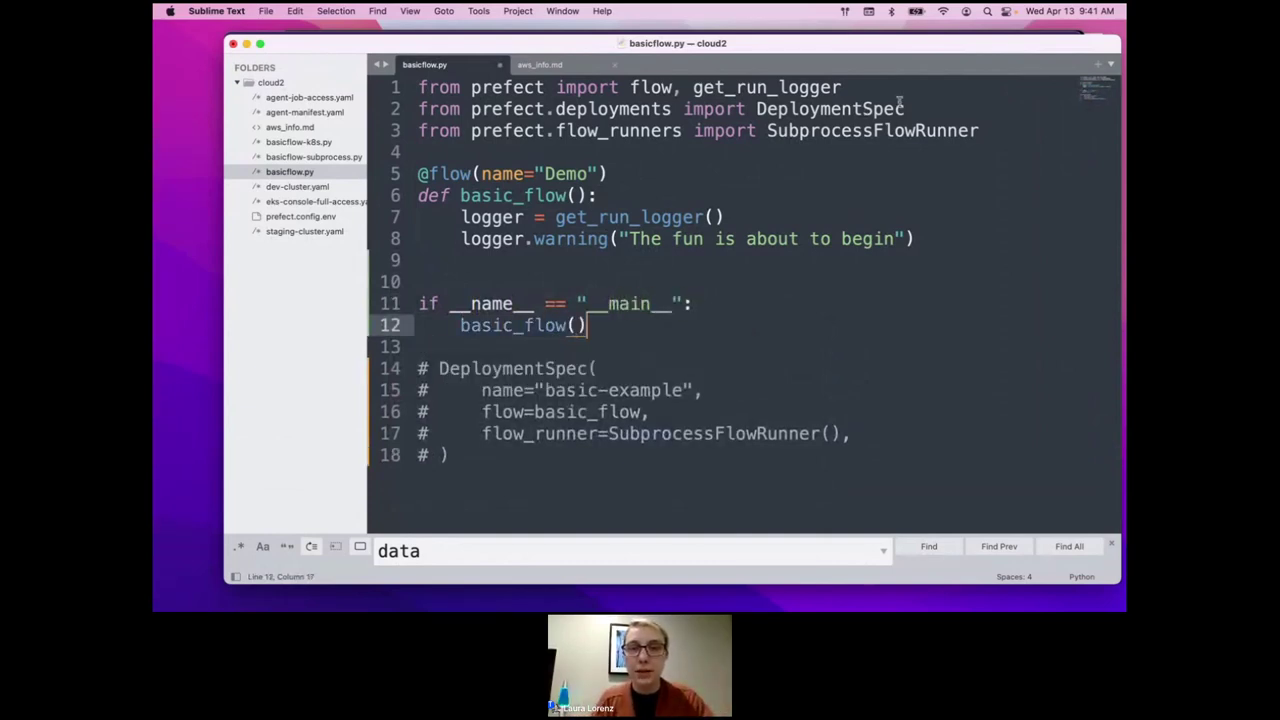
Comment out the DeploymentSpec and SubprocessFlowRunner import lines and save basicflow.py
left_click_drag(981, 131, 419, 110)
key("super+slash")
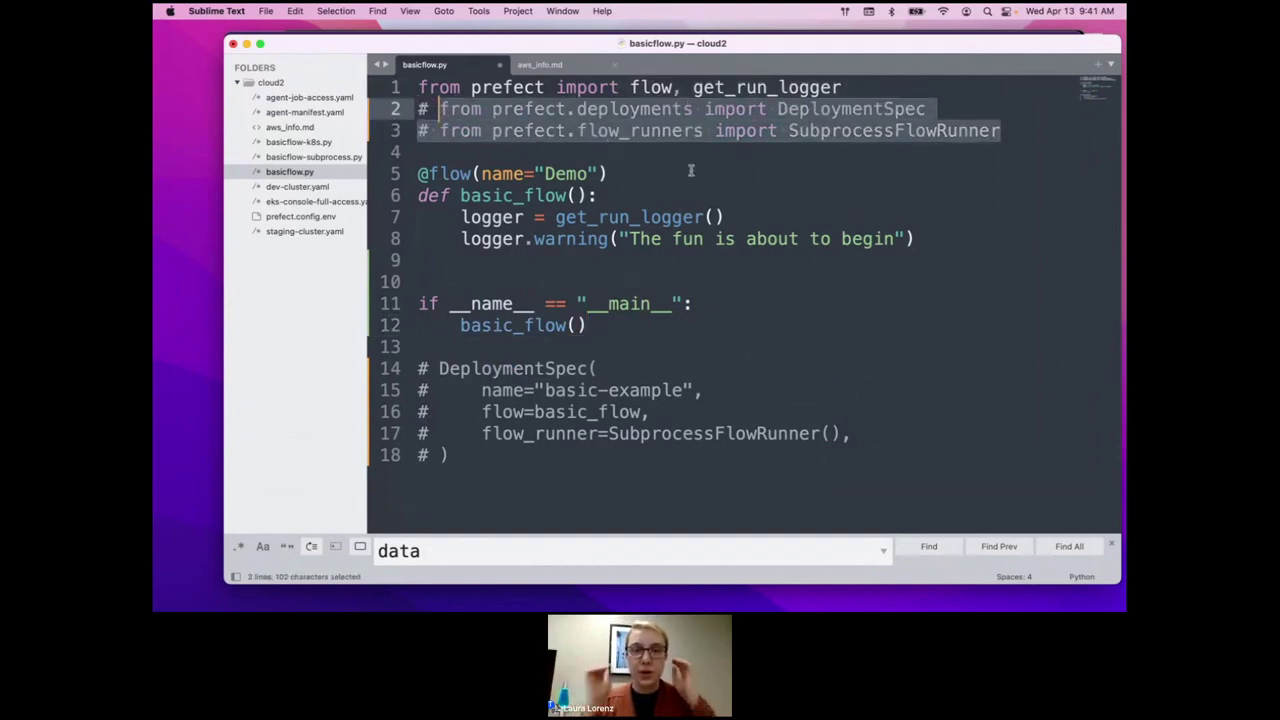
left_click(690, 171)
key("super+s")
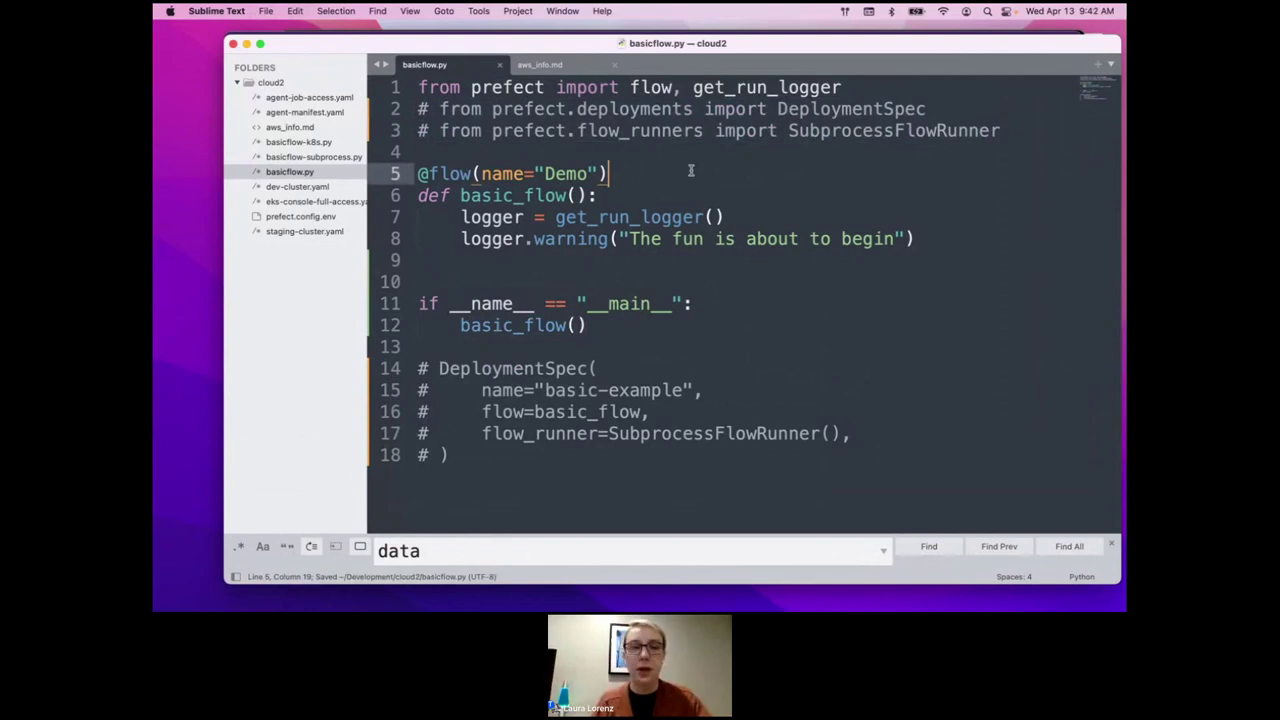
Switch to Terminal and list the files in the cloud2 folder with ls
key("super+Tab")
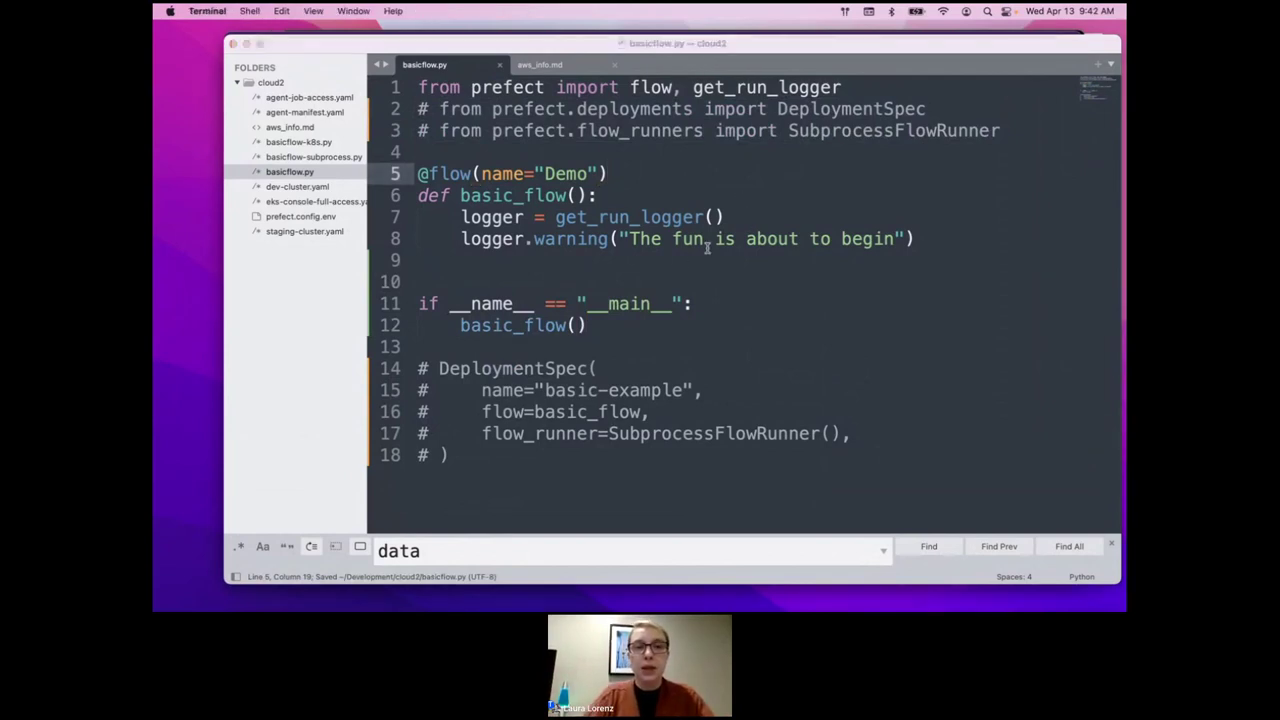
type("python")
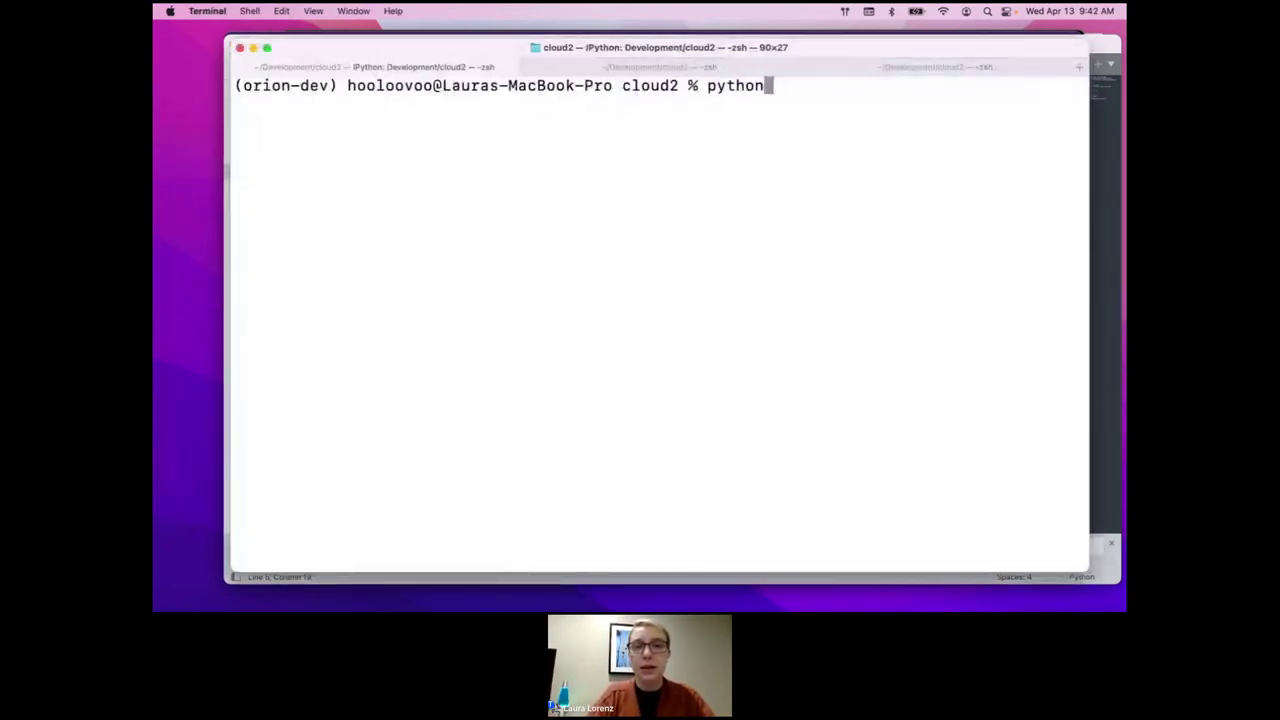
key("BackSpace")
key("BackSpace")
key("BackSpace")
key("BackSpace")
key("BackSpace")
key("BackSpace")
type("ls")
key("Return")
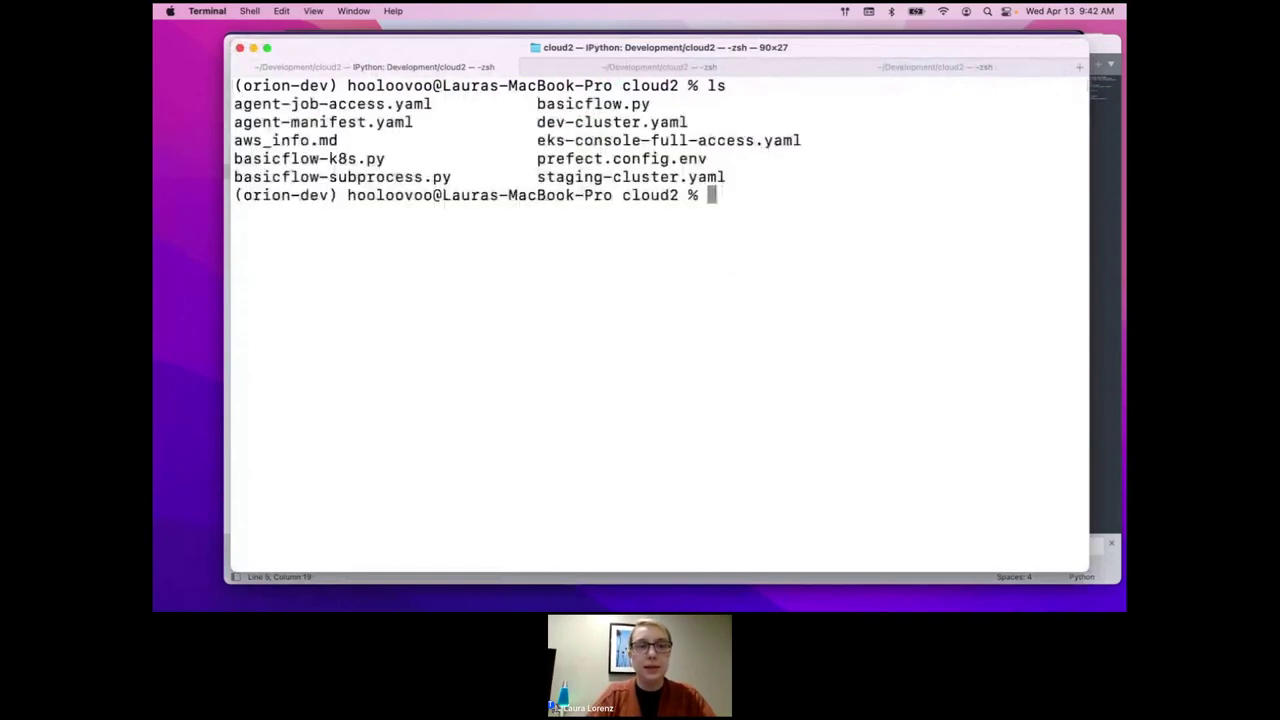
Run the flow script with python basicflow.py and highlight part of its log output
type("python basicflow")
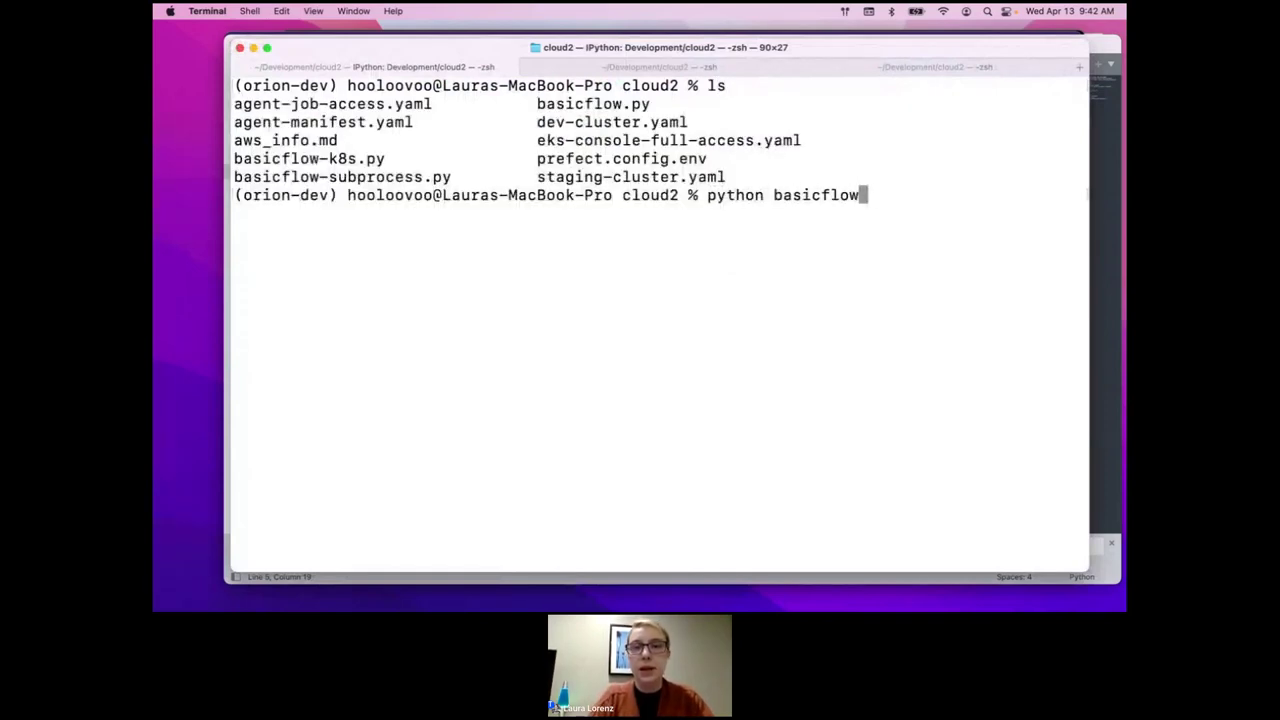
type(".py")
key("Return")
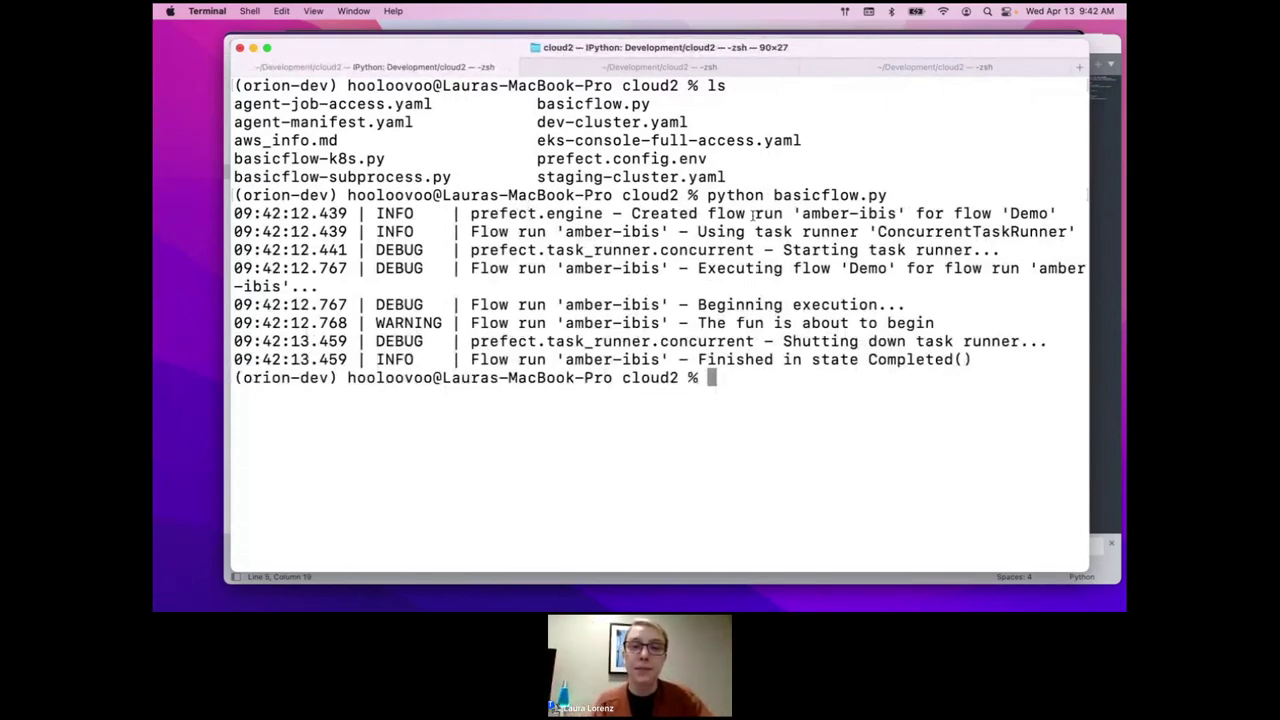
left_click_drag(725, 195, 790, 308)
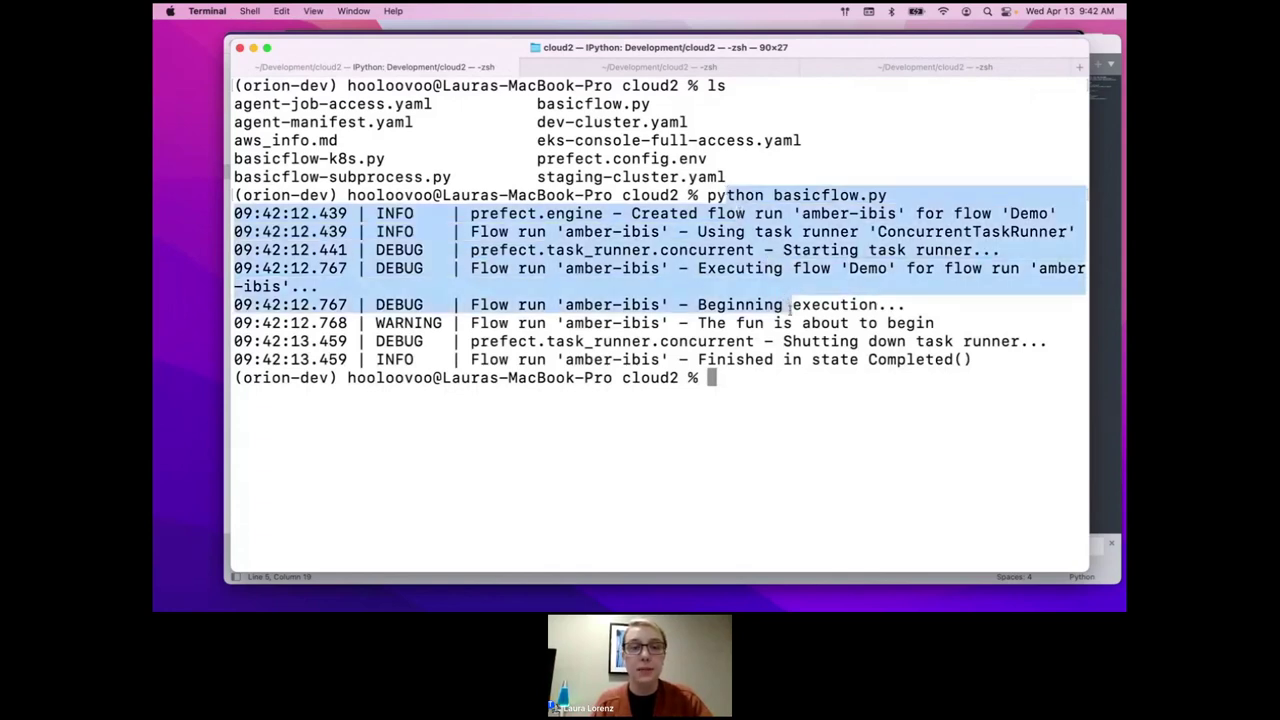
left_click(855, 349)
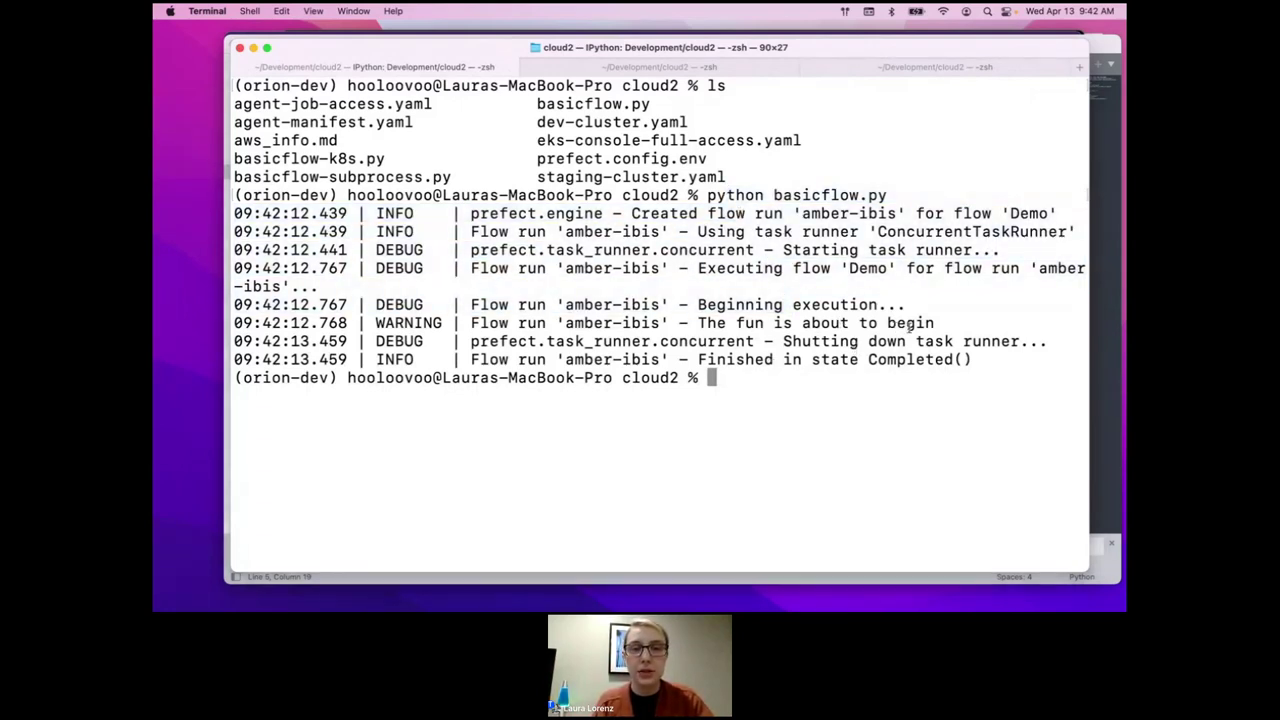
Switch to Chrome and show the flow runs of the cloud2-0yall workspace in Prefect Cloud
key("super+Tab")
key("super+Tab")
key("super+Tab")
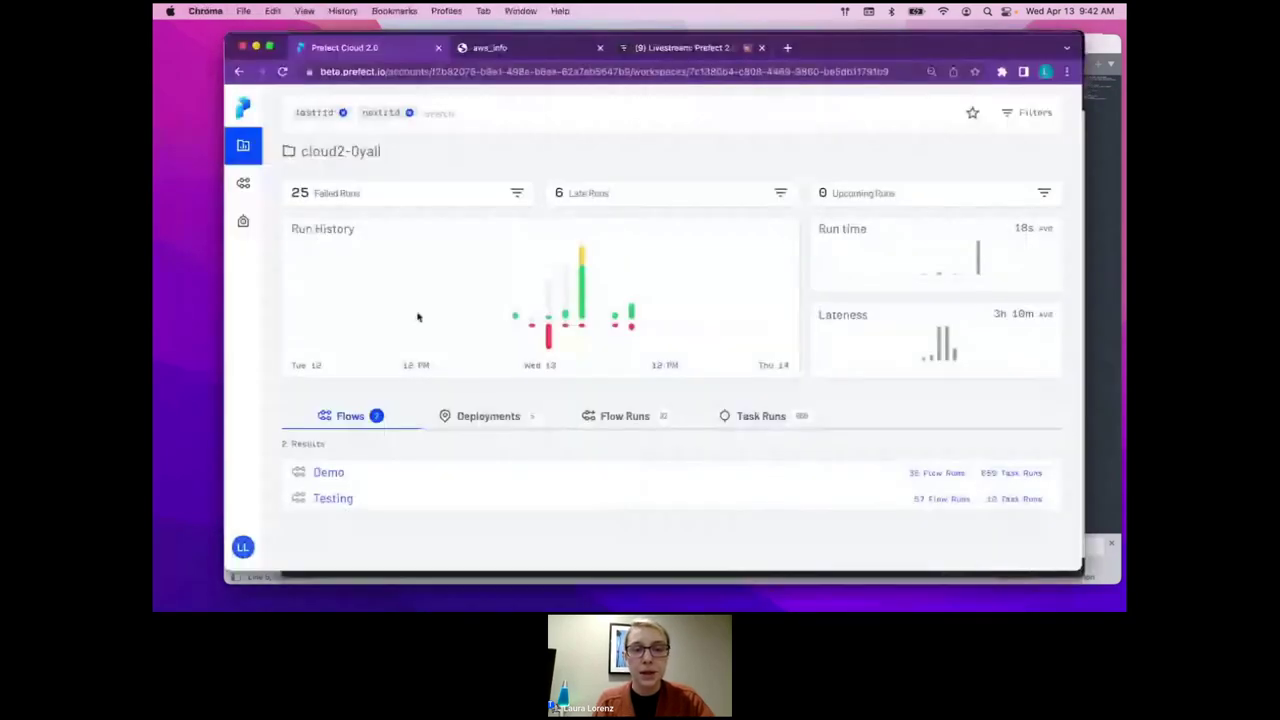
left_click(608, 418)
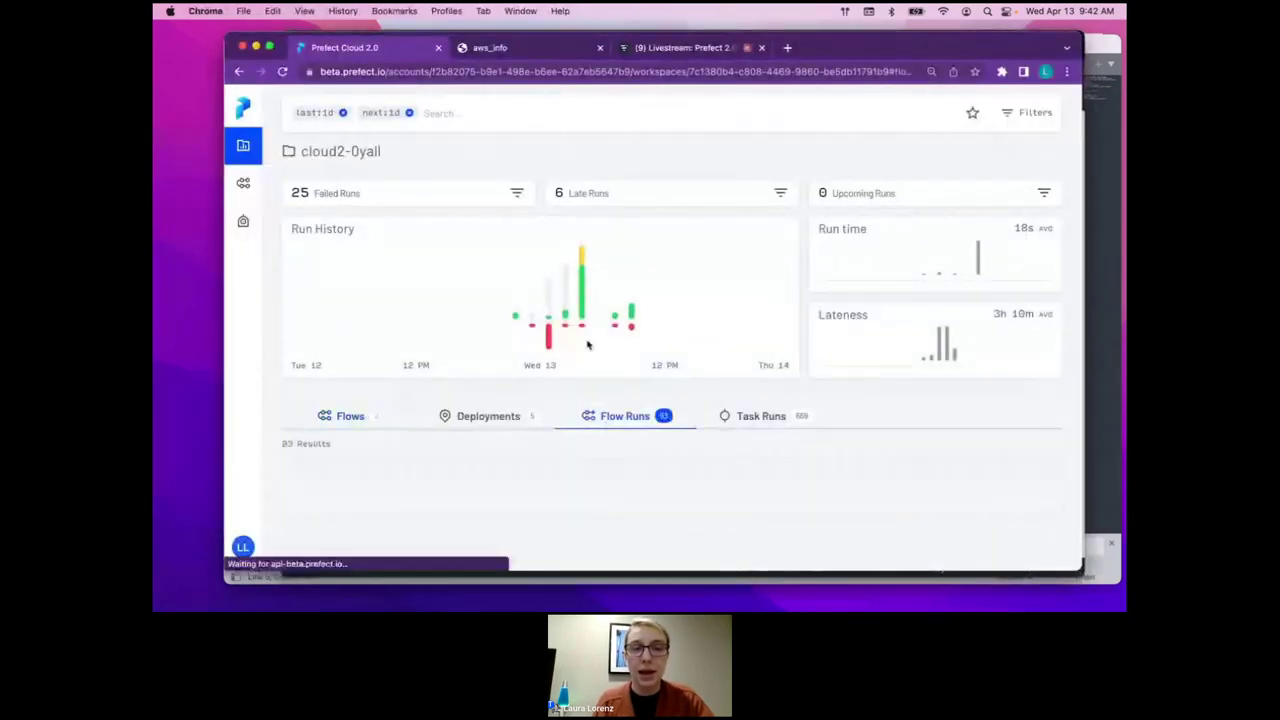
scroll(688, 344, "down", 1)
Switch back to Terminal and highlight the flow run name amber-ibis in the log output
key("super+Tab")
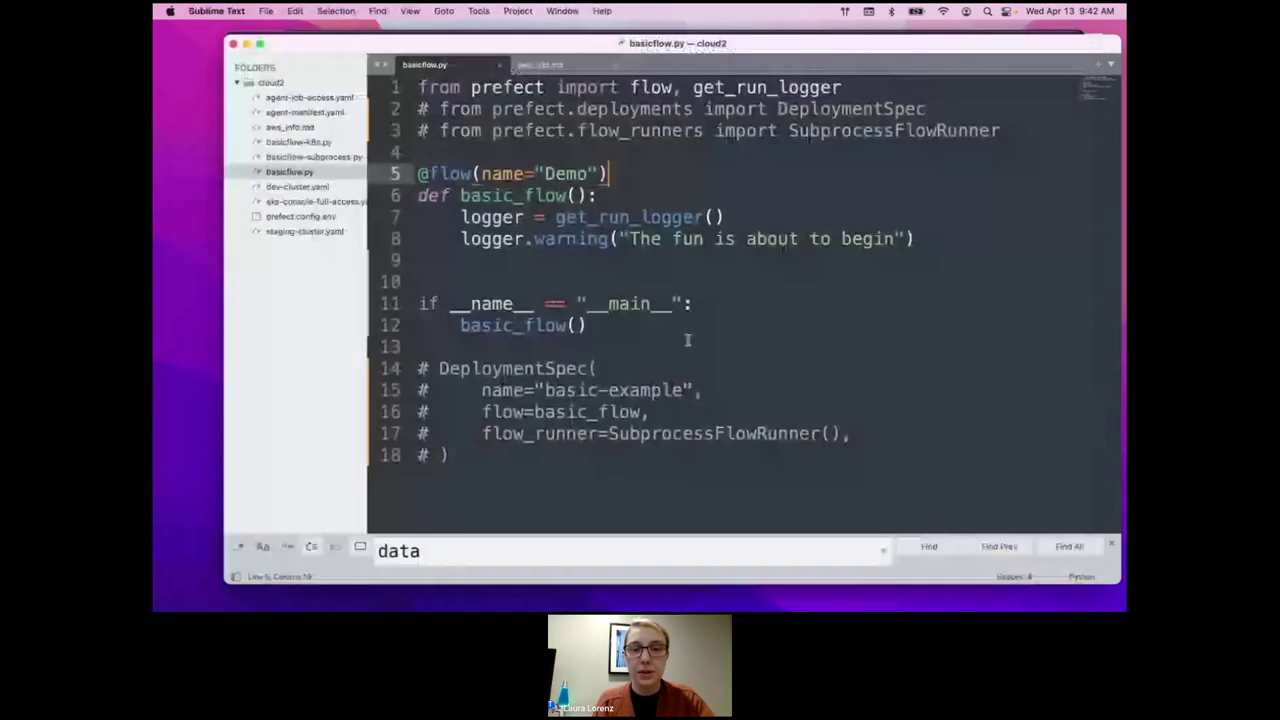
key("super+shift+Tab")
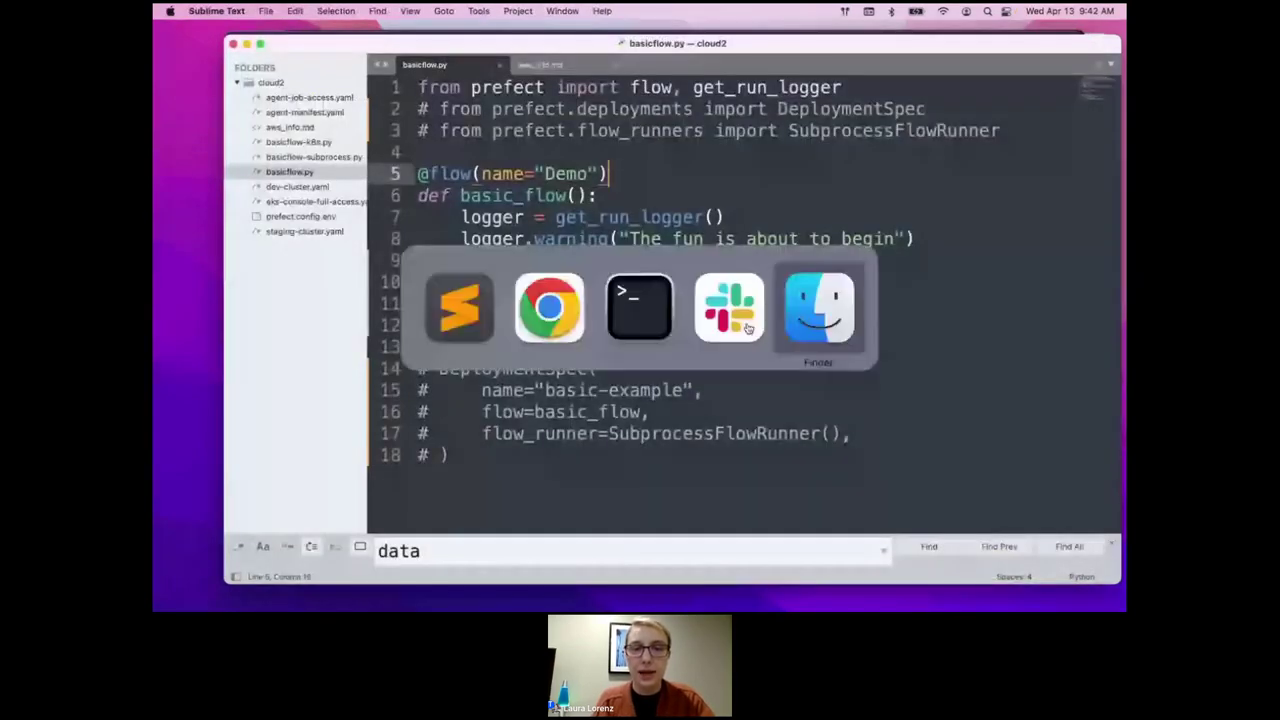
left_click(640, 307)
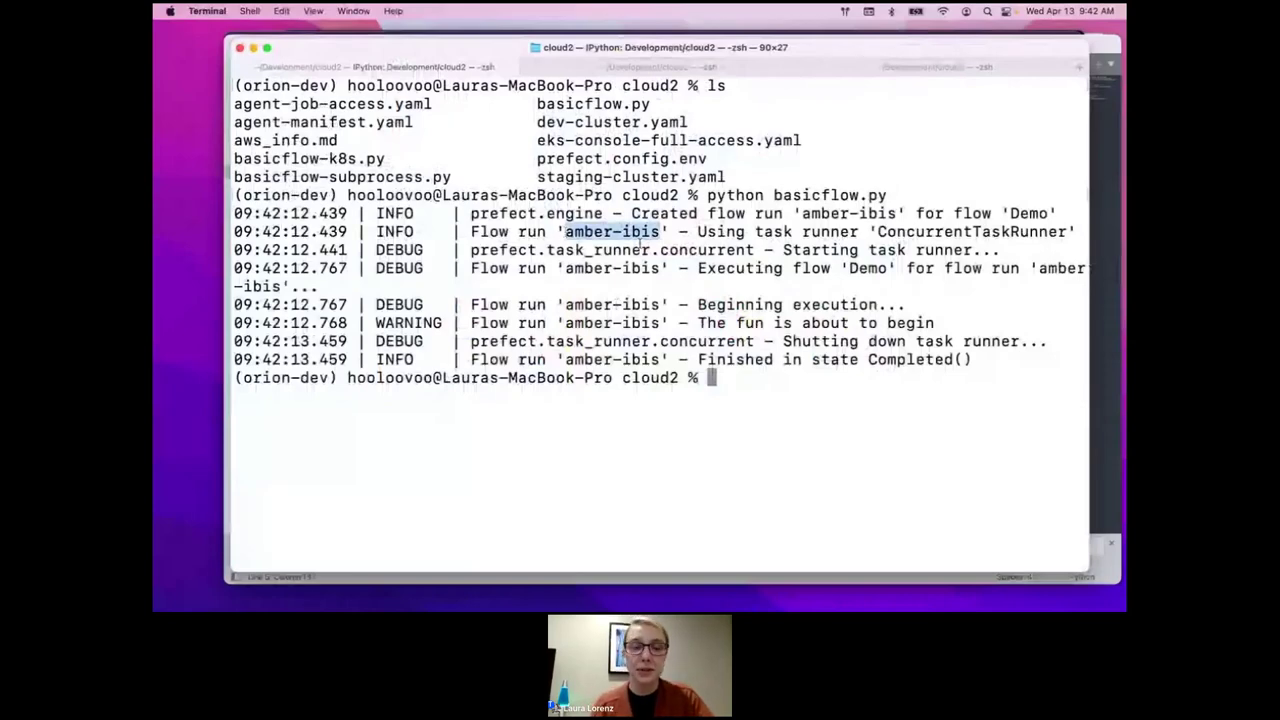
Switch to Chrome, open the amber-ibis flow run and highlight its start time and name
key("super+Tab")
key("super+Tab")
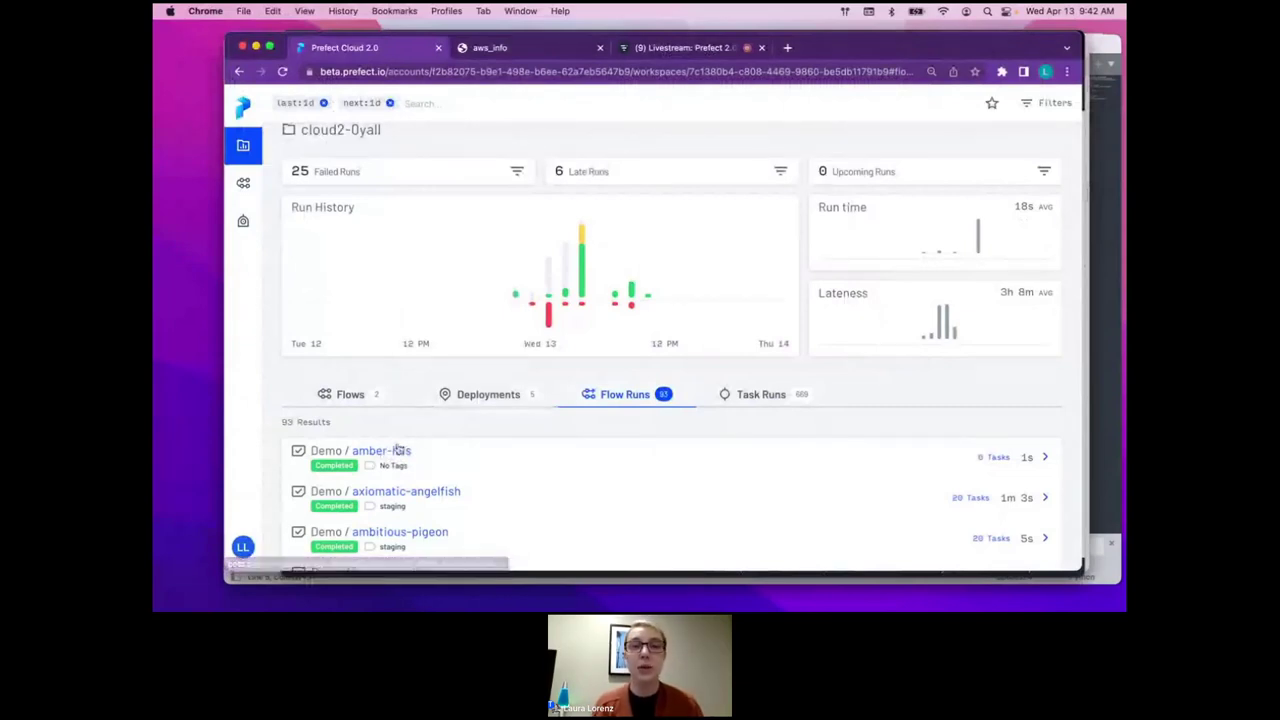
left_click(396, 451)
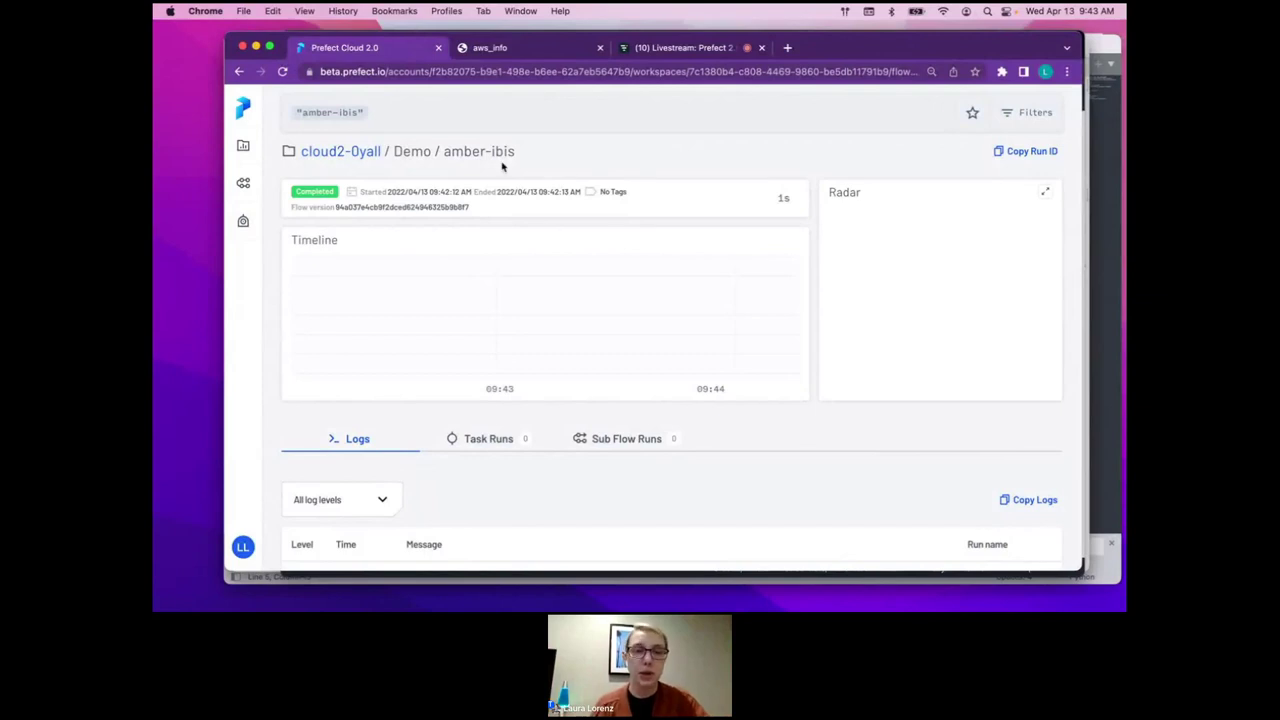
left_click_drag(393, 187, 446, 200)
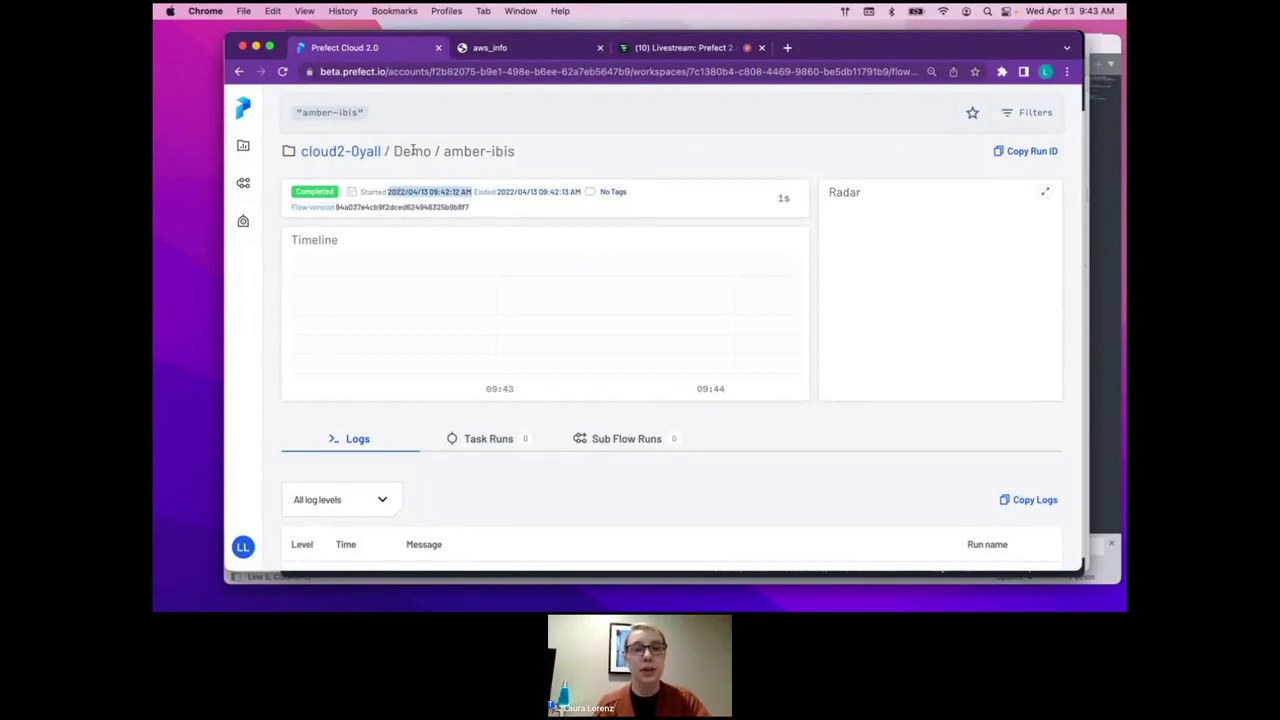
left_click_drag(443, 151, 531, 153)
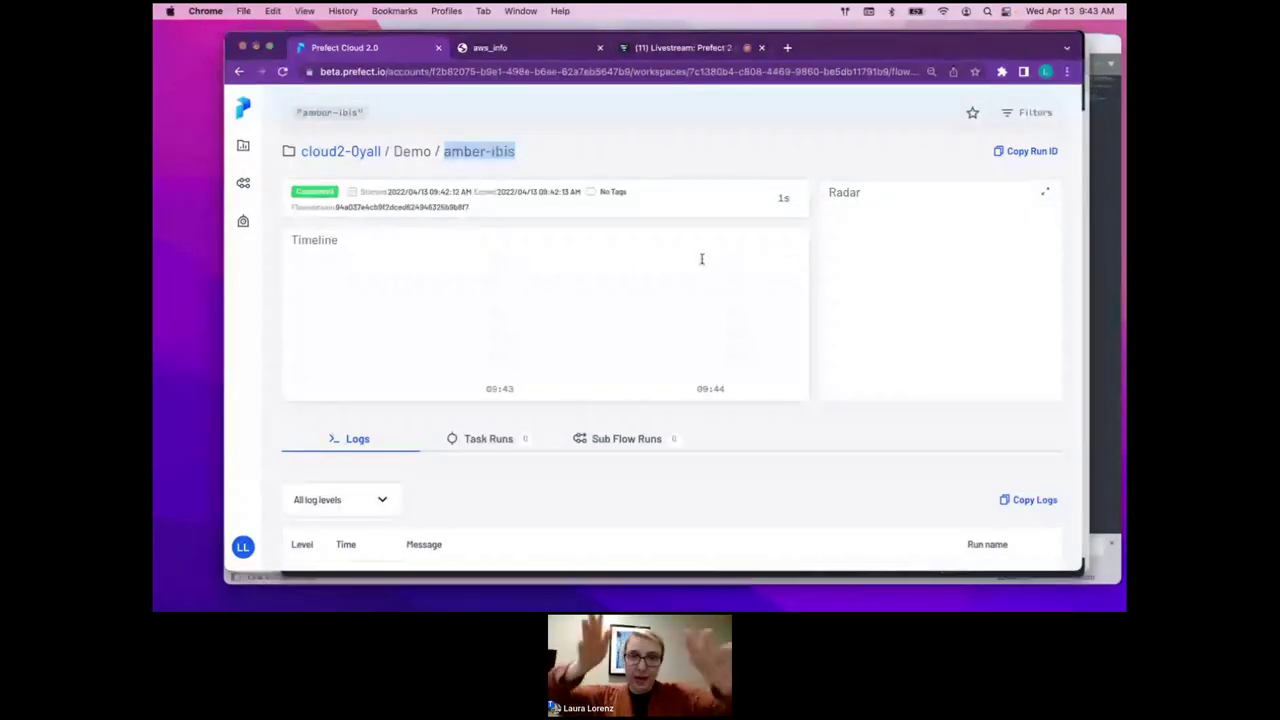
Switch to Terminal and clear the previous output with clear
key("super+Tab")
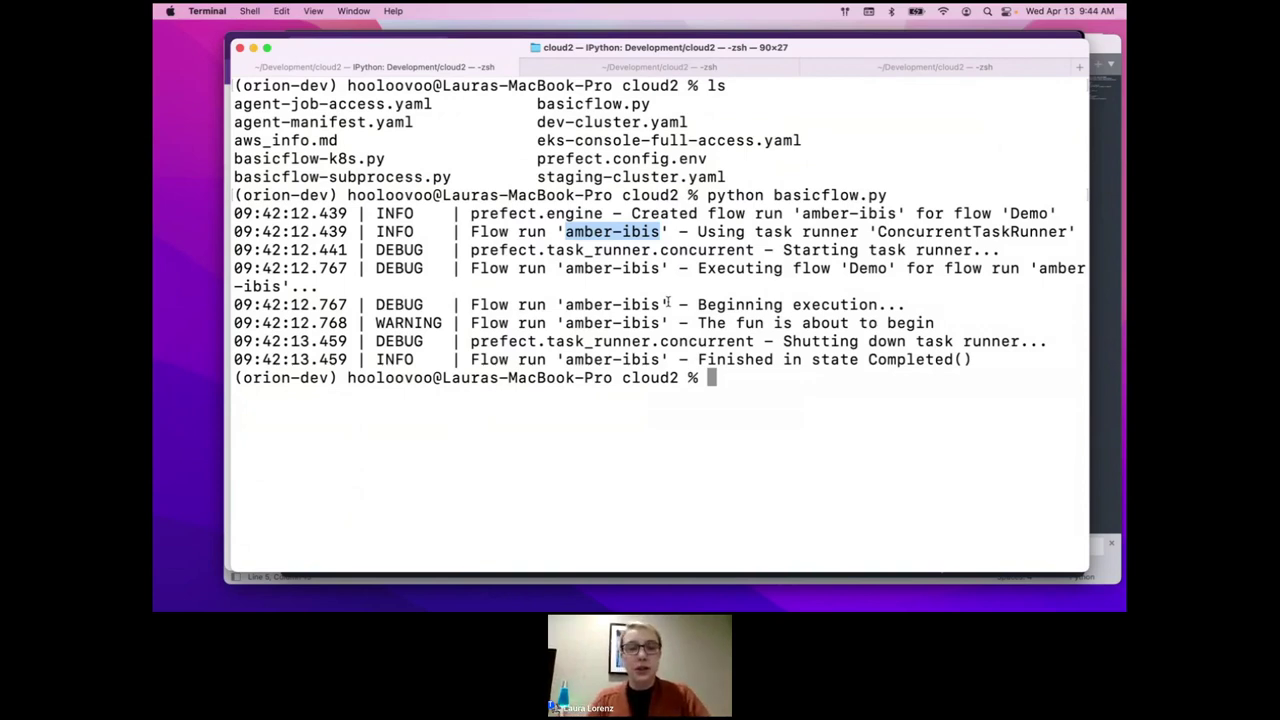
left_click(730, 384)
type("clear")
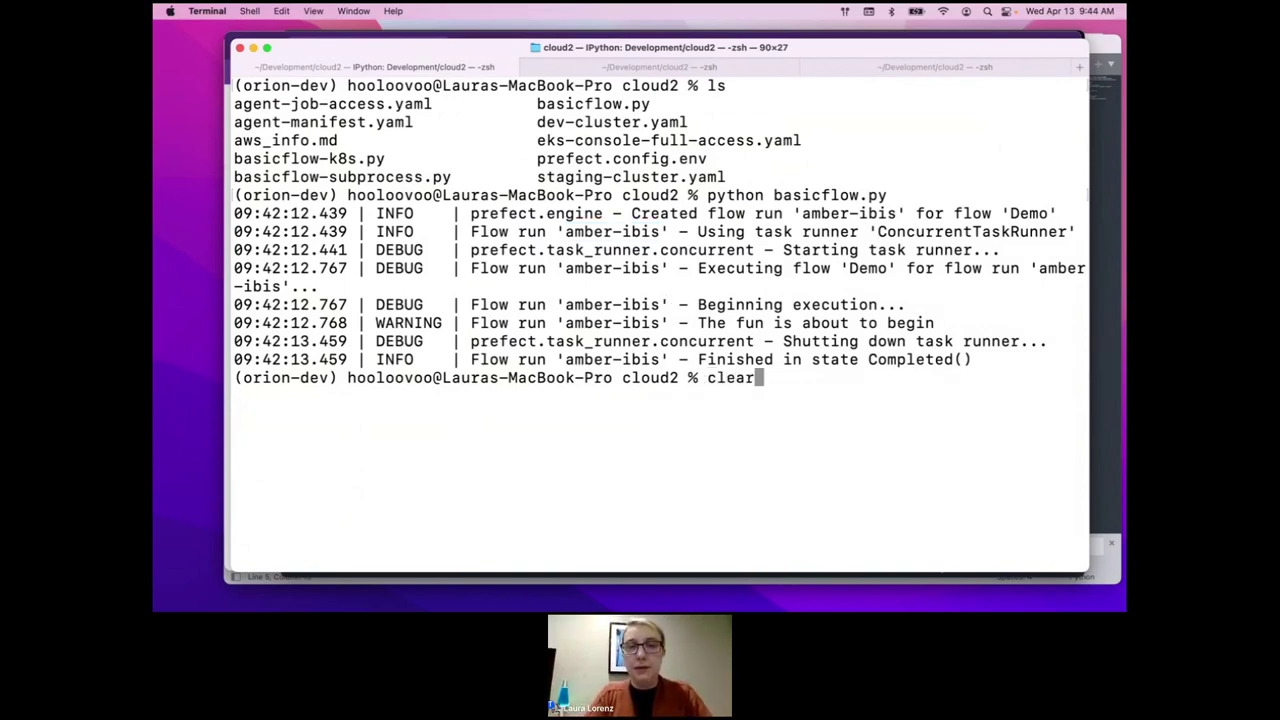
key("Return")
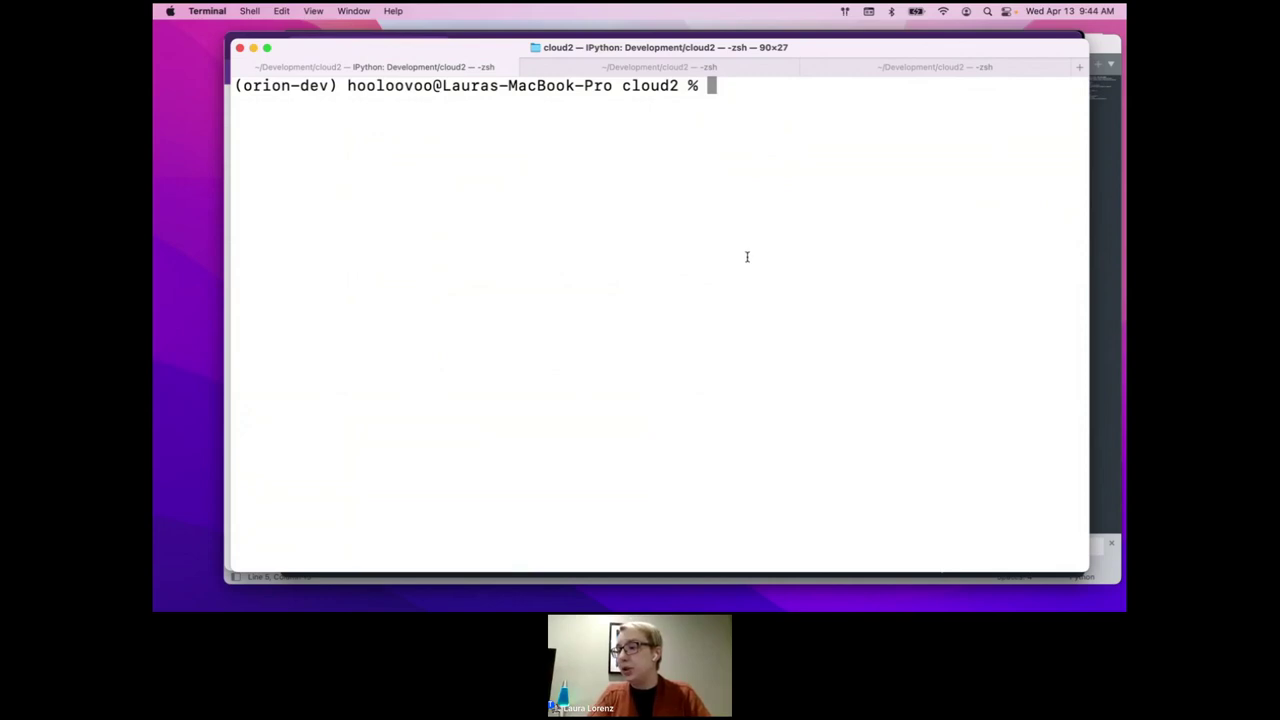
Run prefect storage create and highlight the File Storage entry among the storage types
type("prefect ")
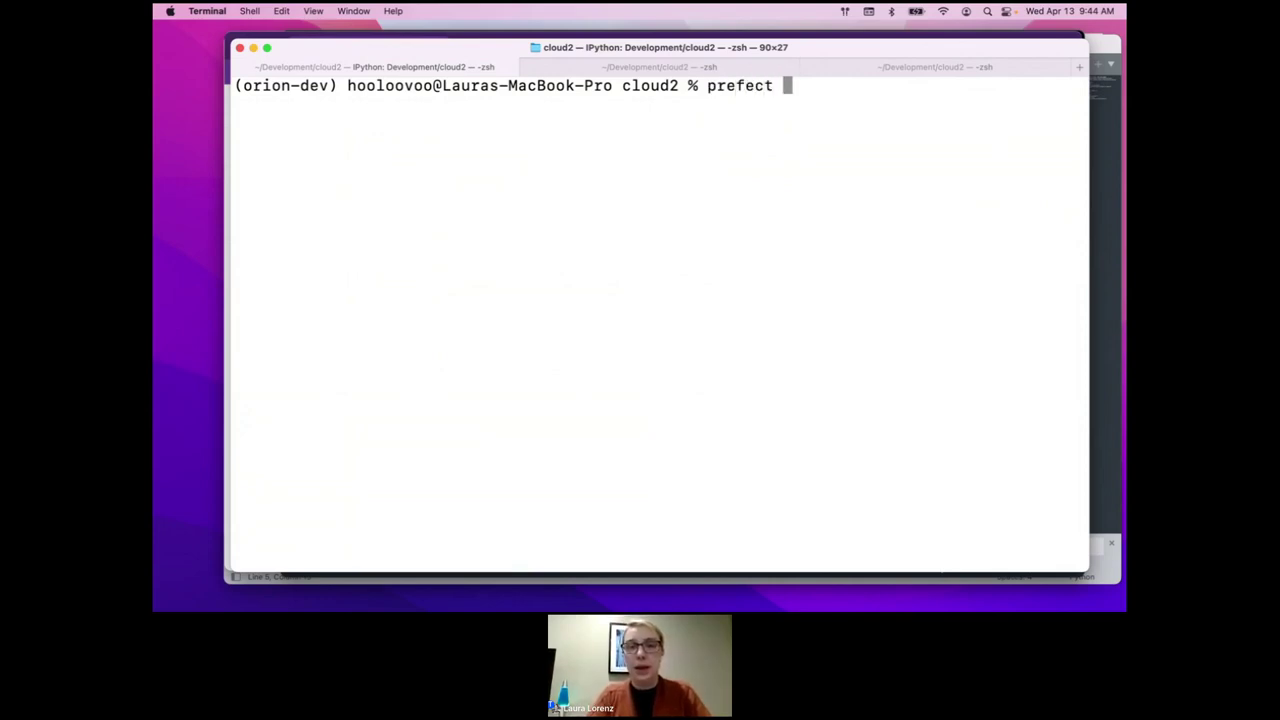
type("storage")
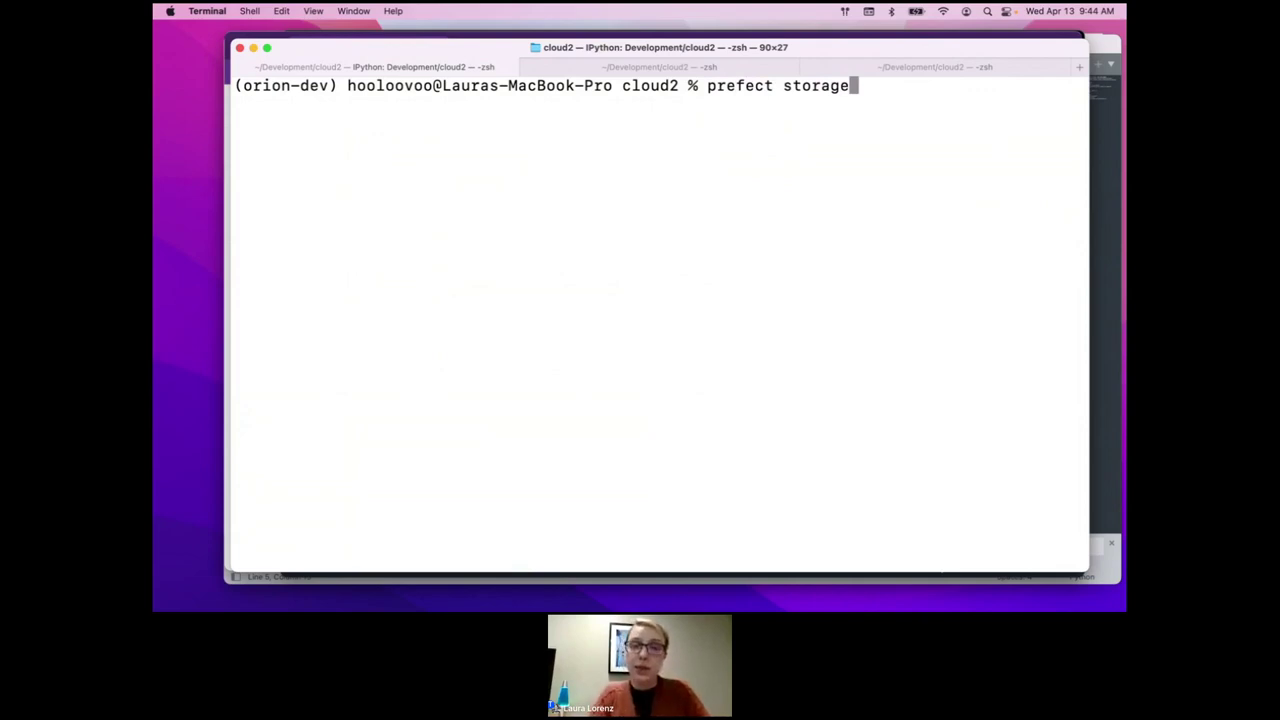
type(" create")
key("Return")
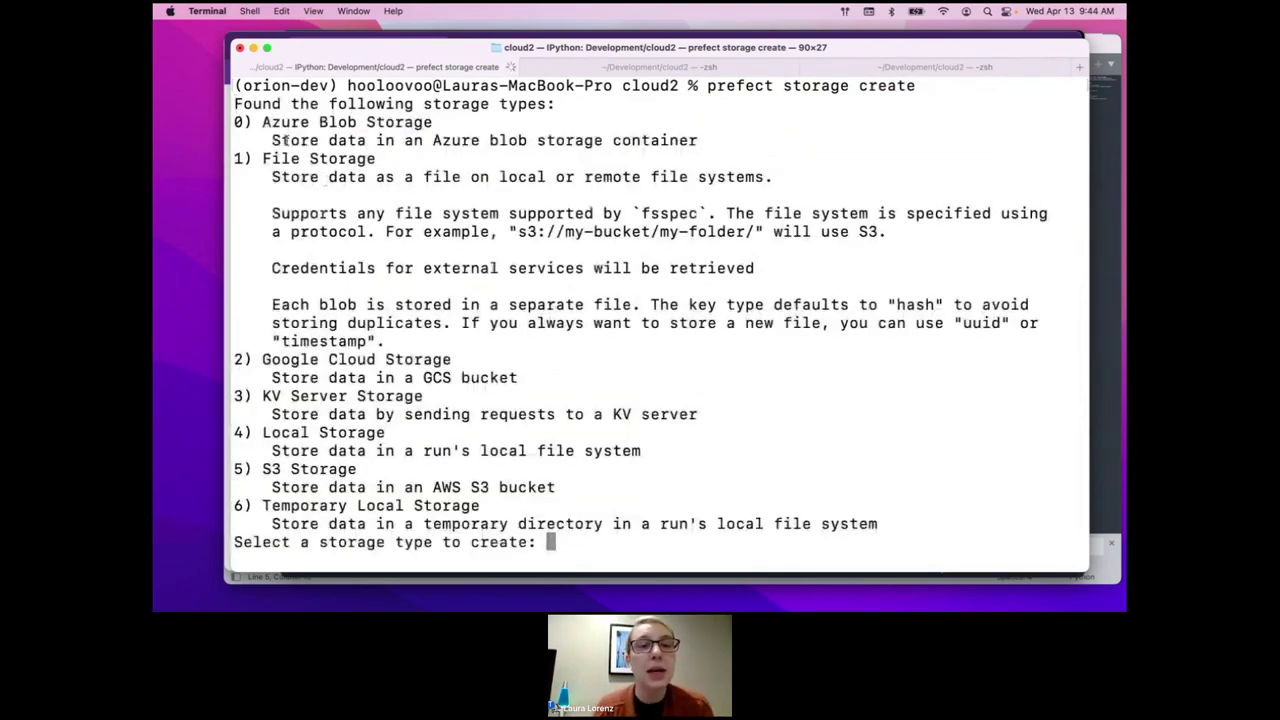
left_click_drag(264, 157, 404, 155)
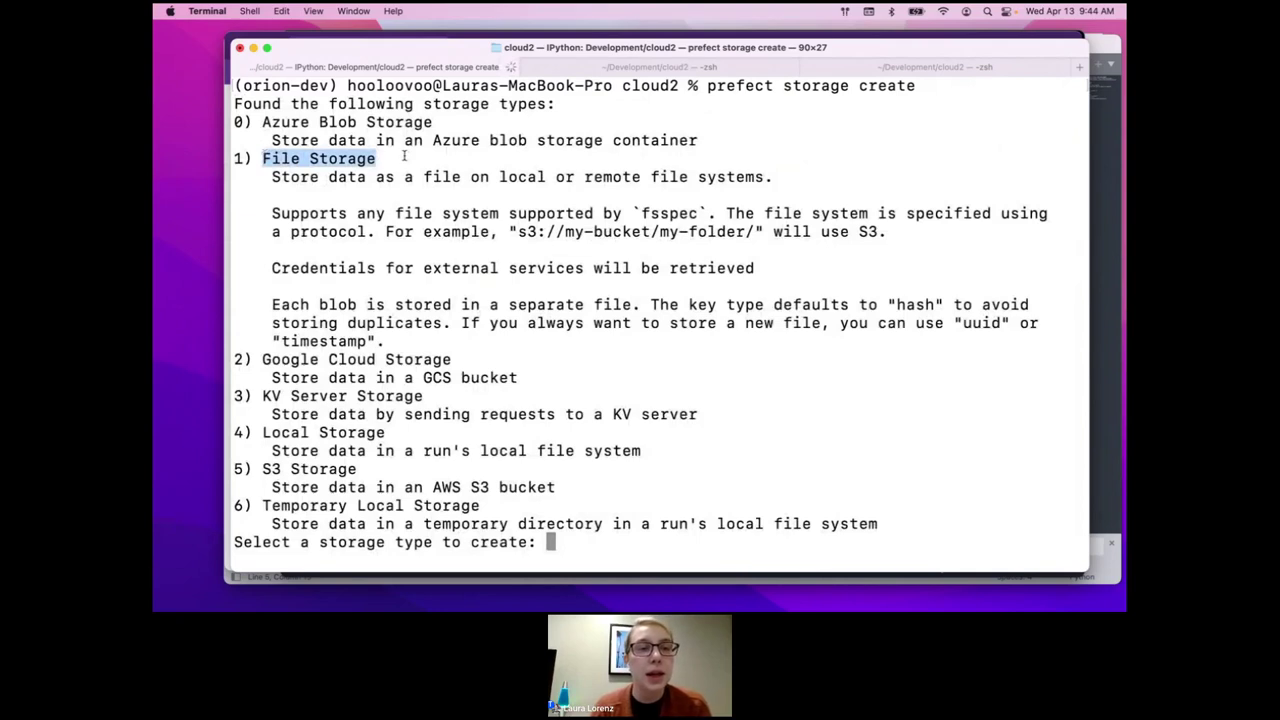
left_click(349, 185)
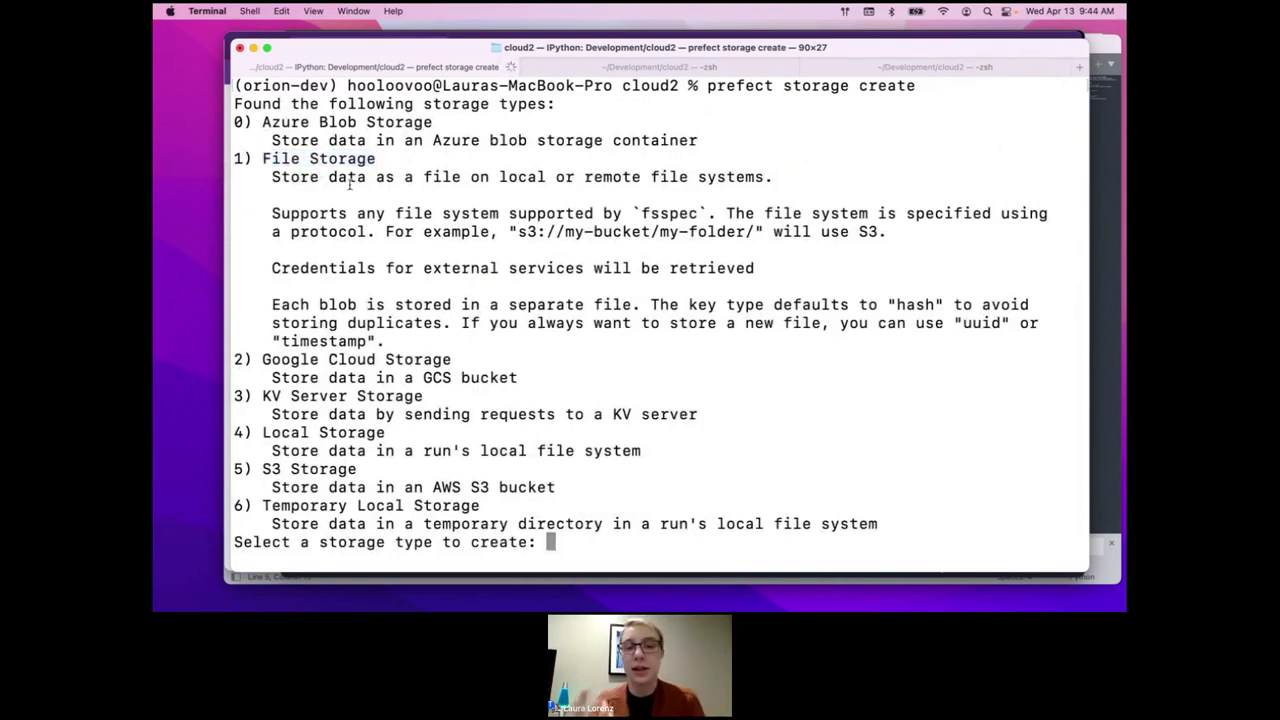